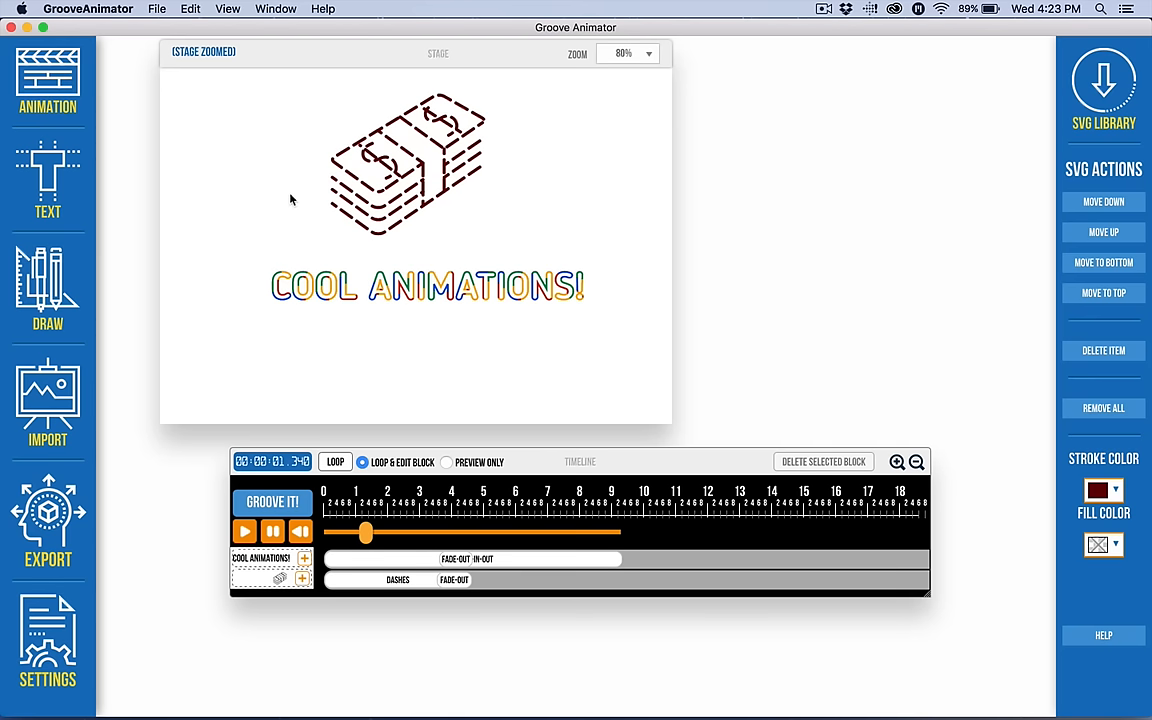
Select the fade-out block on the Dashes row and set the stage zoom to 100%.
mouse_move(456, 580)
mouse_down()
mouse_move(474, 581)
mouse_move(453, 582)
mouse_up()
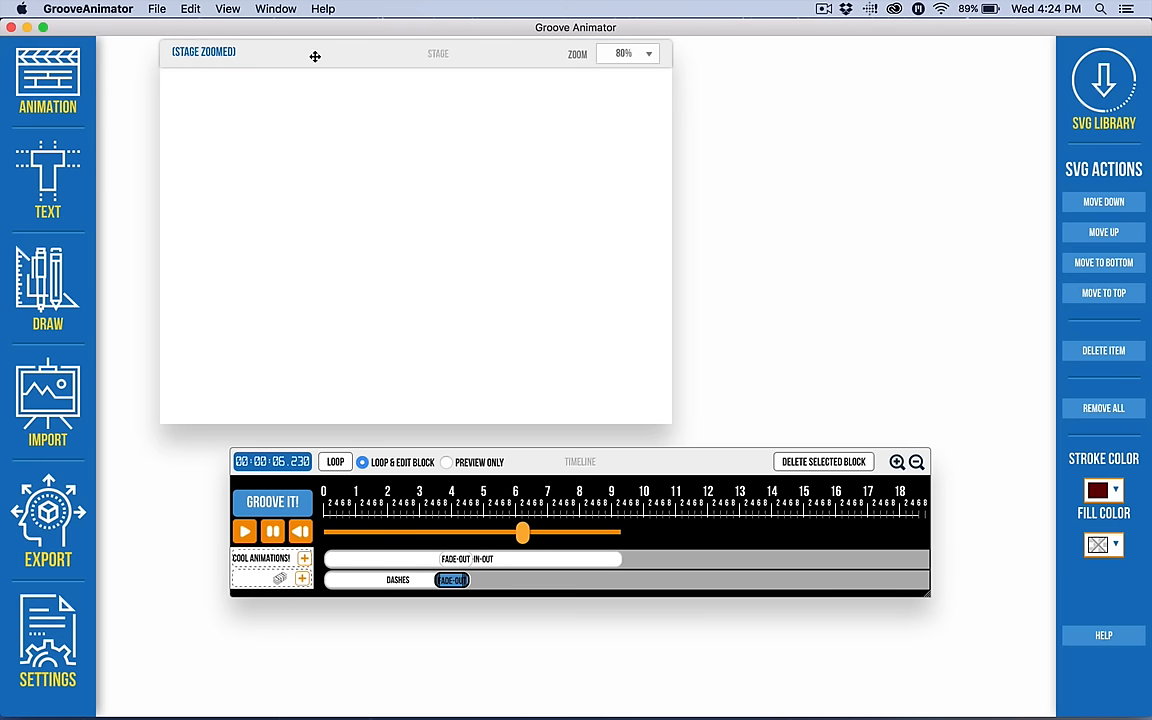
click(647, 57)
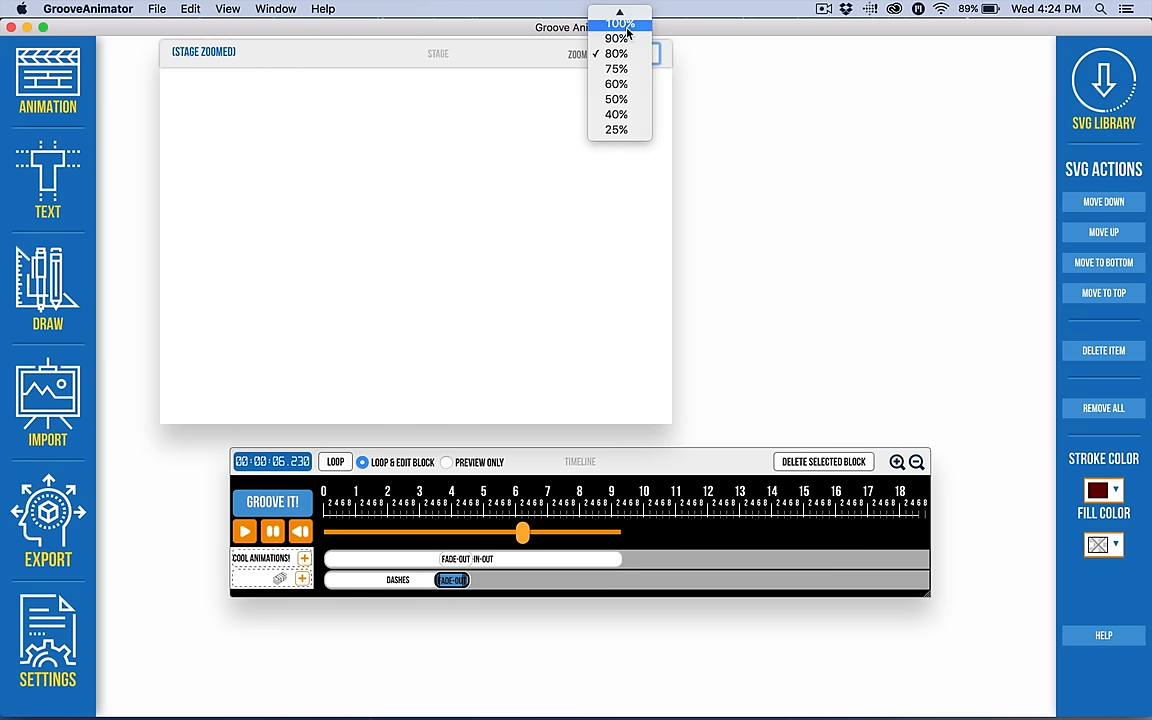
click(626, 28)
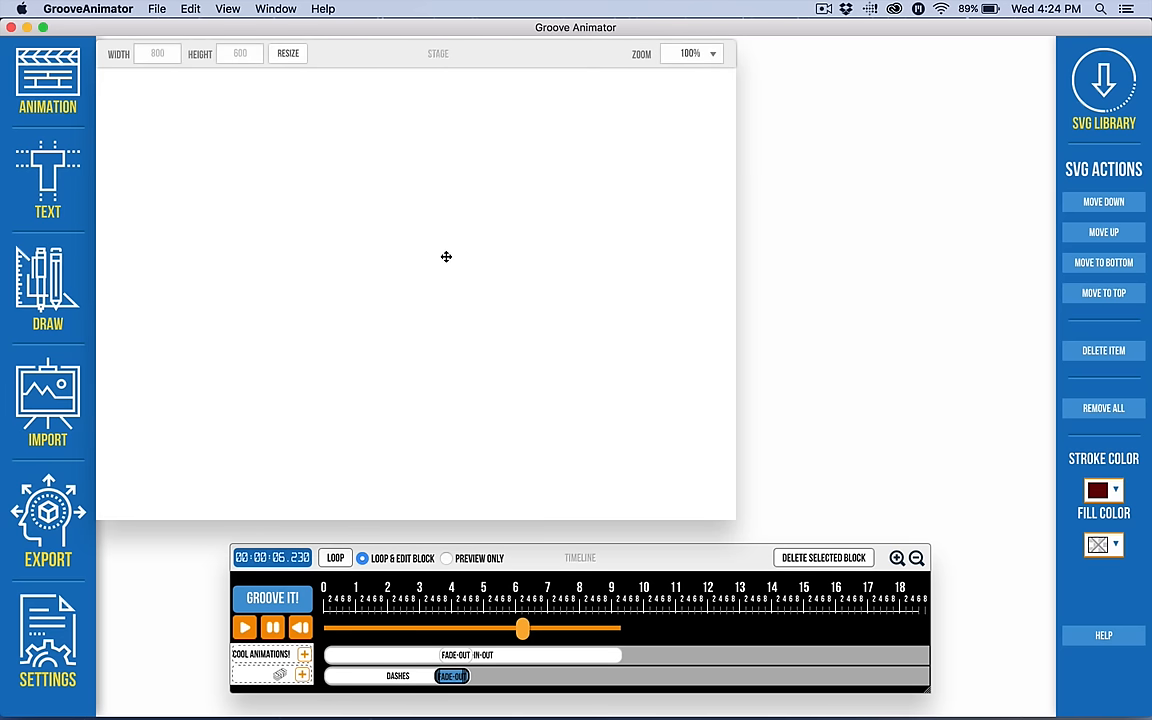
Set the stroke animation line colours to the four-colour group of green, blue, red and orange.
click(50, 85)
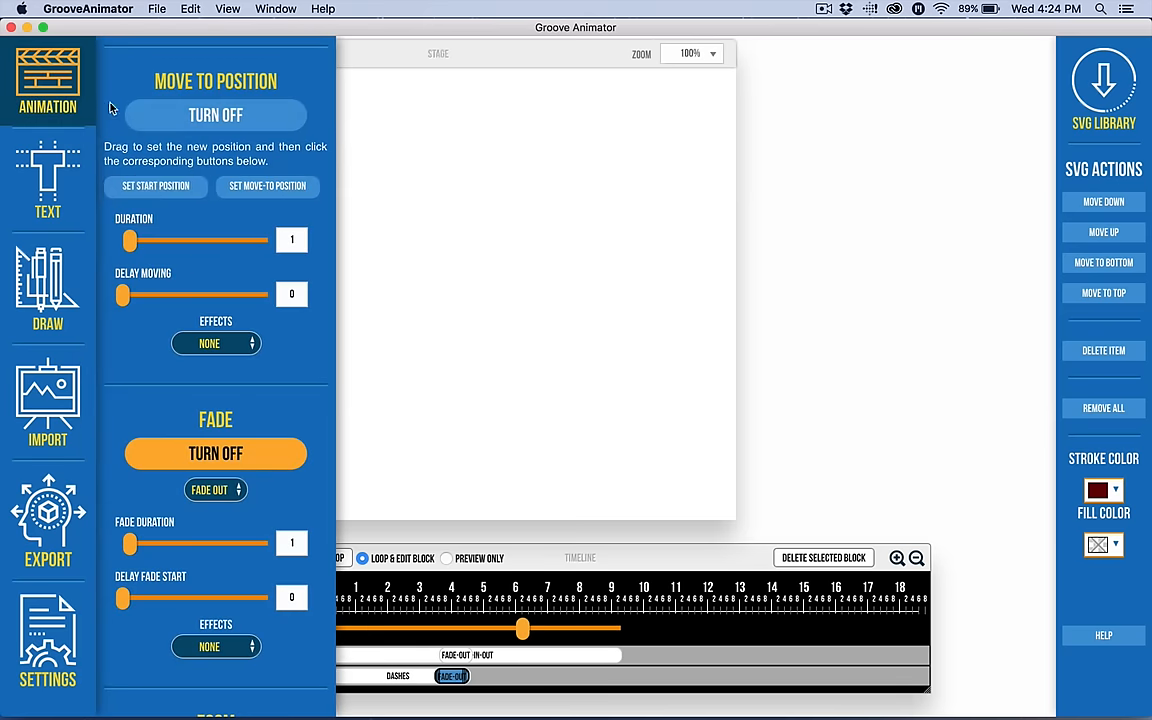
scroll(200, 300, up, 10)
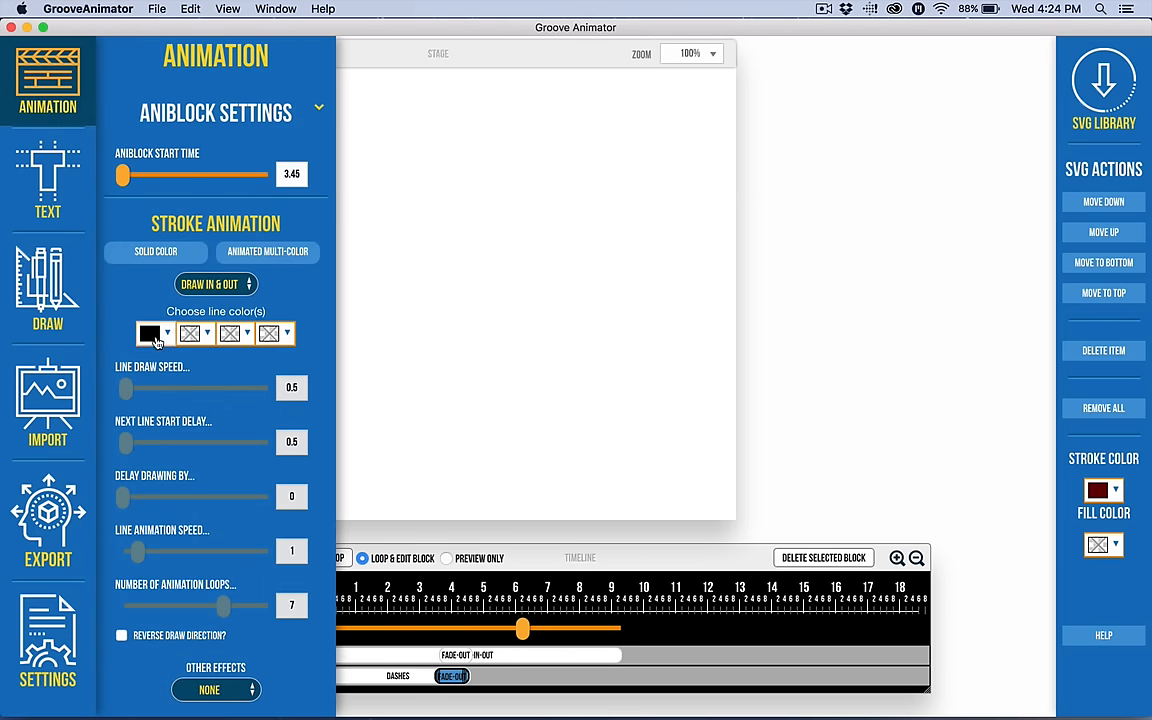
click(155, 340)
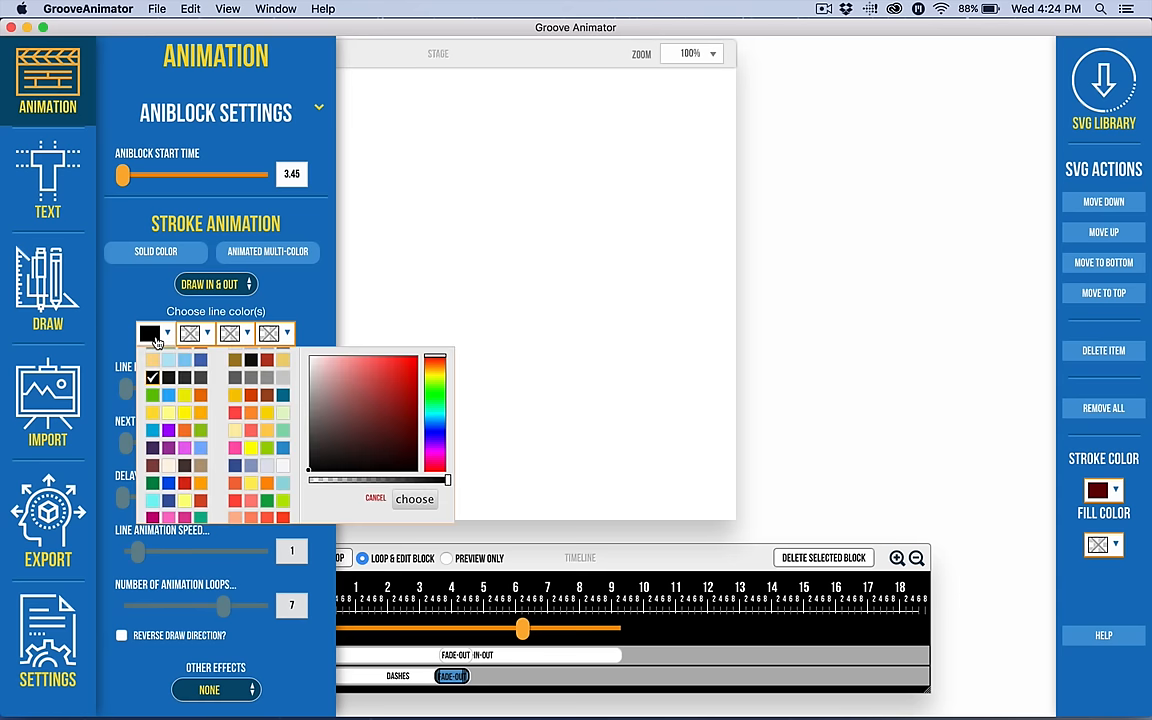
right_click(155, 488)
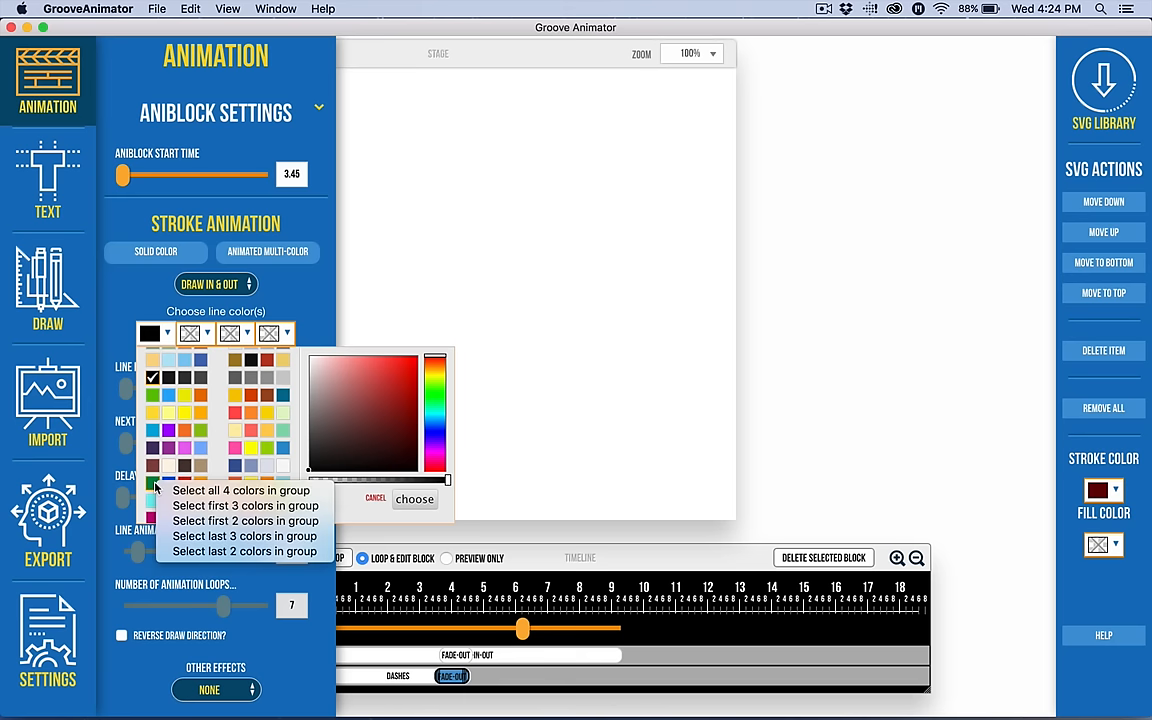
click(207, 491)
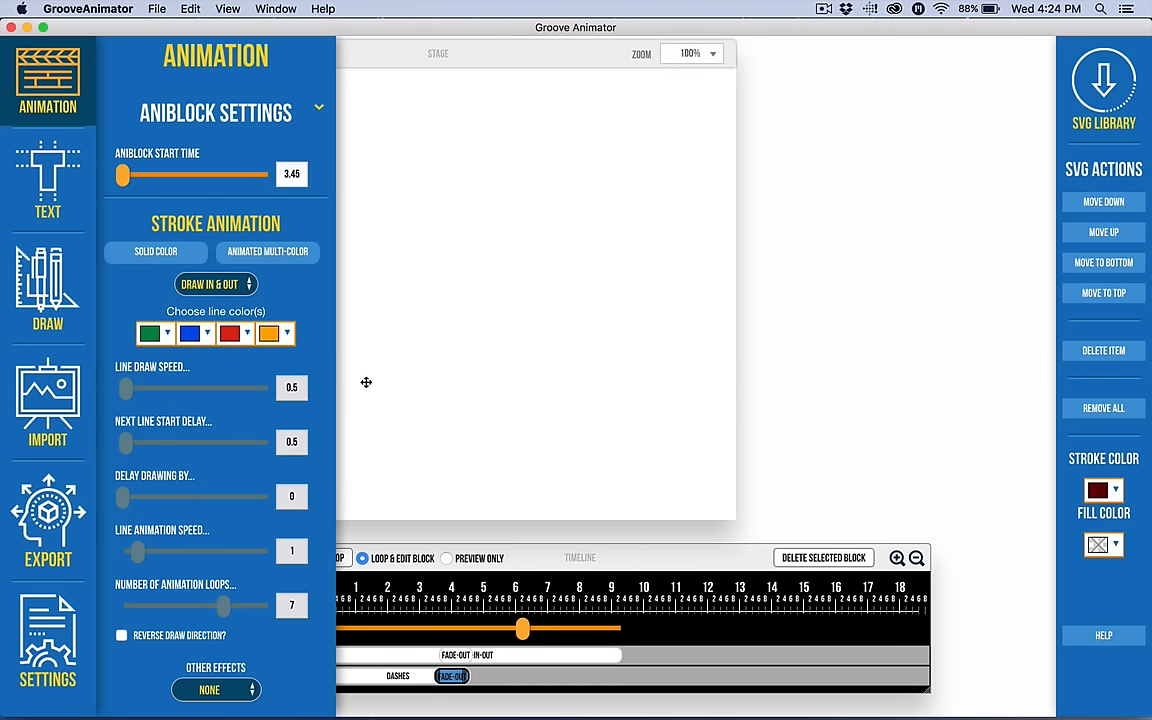
Browse the remaining animation settings, including the rotate effects list, without changing them.
scroll(240, 481, down, 8)
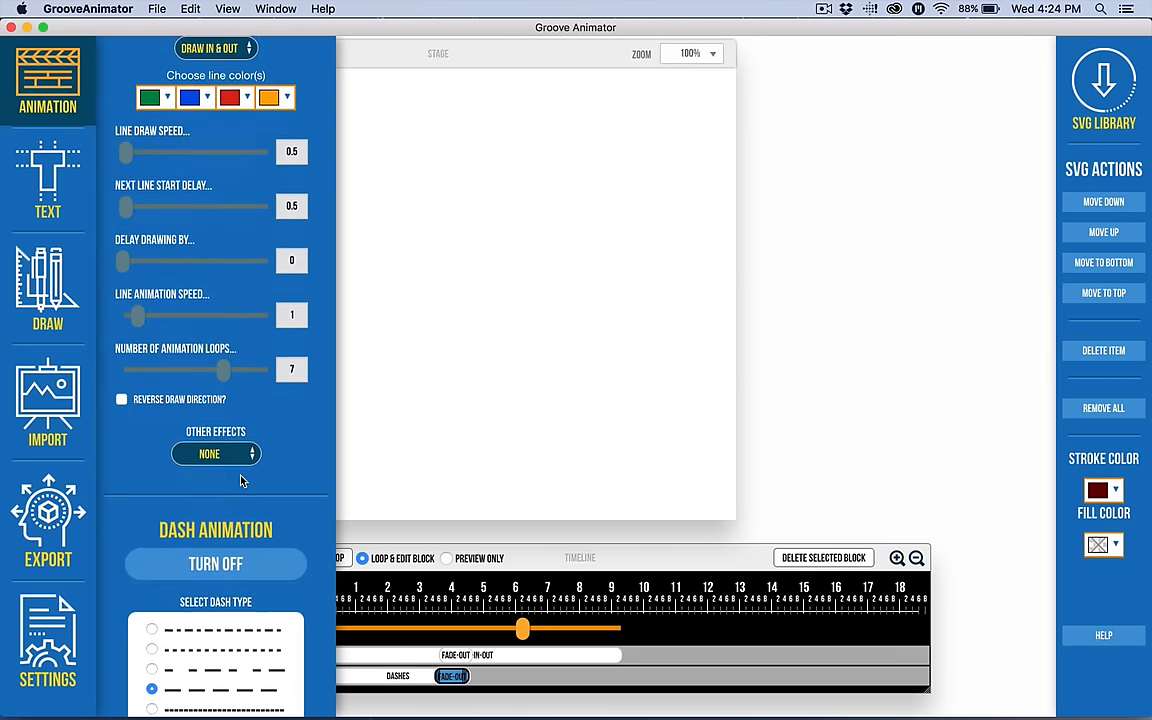
scroll(240, 310, up, 3)
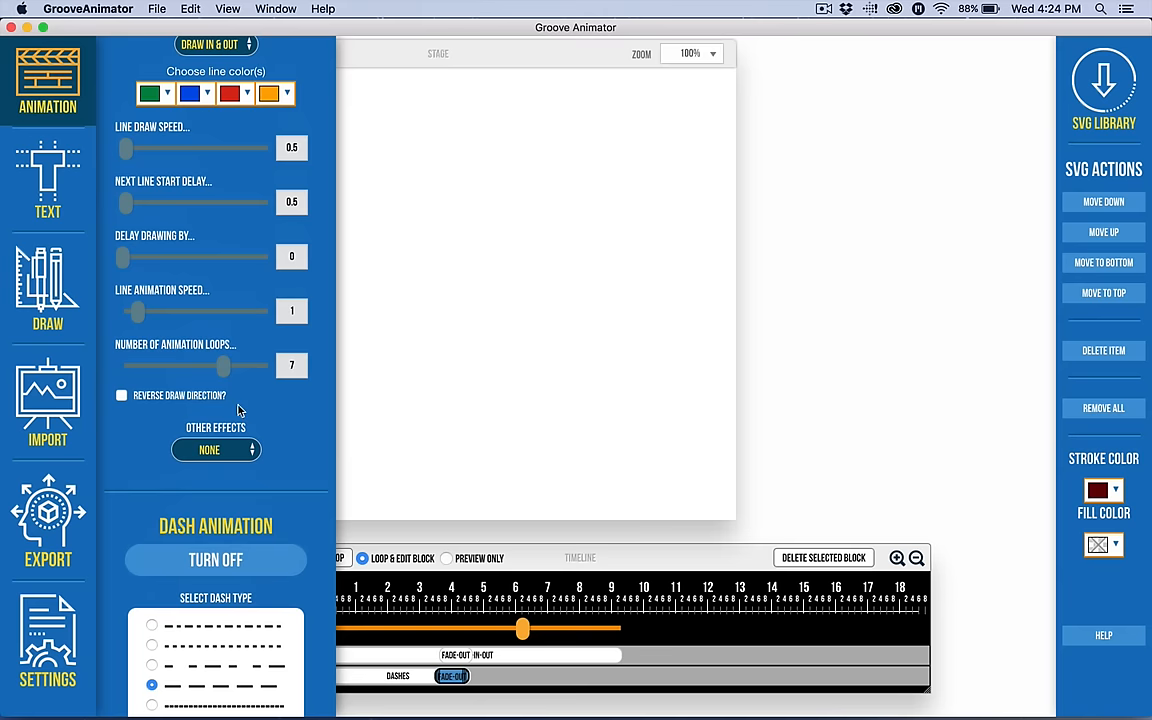
scroll(245, 470, down, 4)
scroll(231, 545, down, 12)
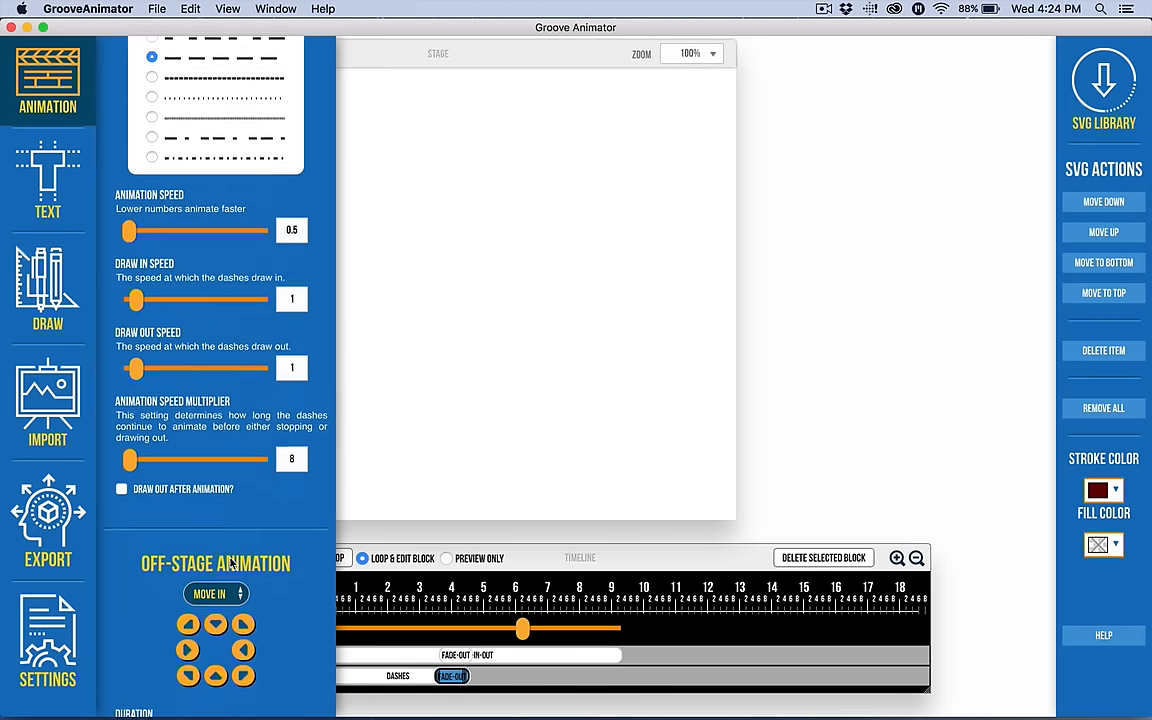
scroll(189, 352, down, 4)
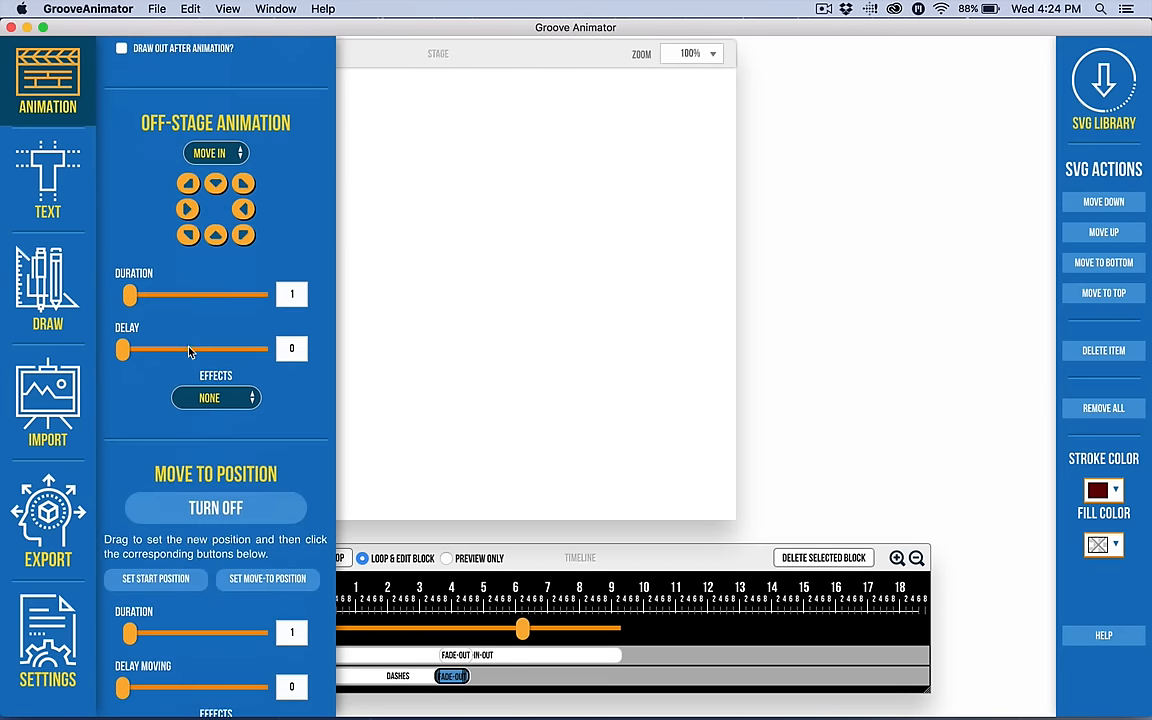
scroll(241, 291, down, 4)
scroll(241, 291, down, 8)
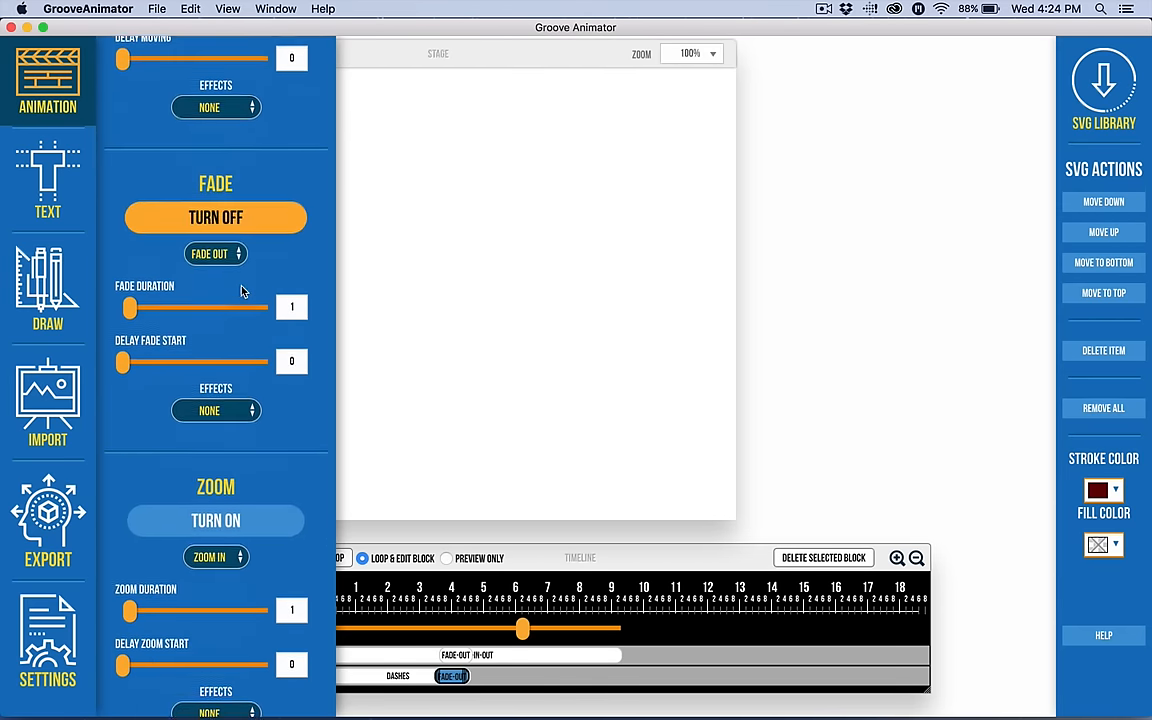
scroll(246, 467, down, 7)
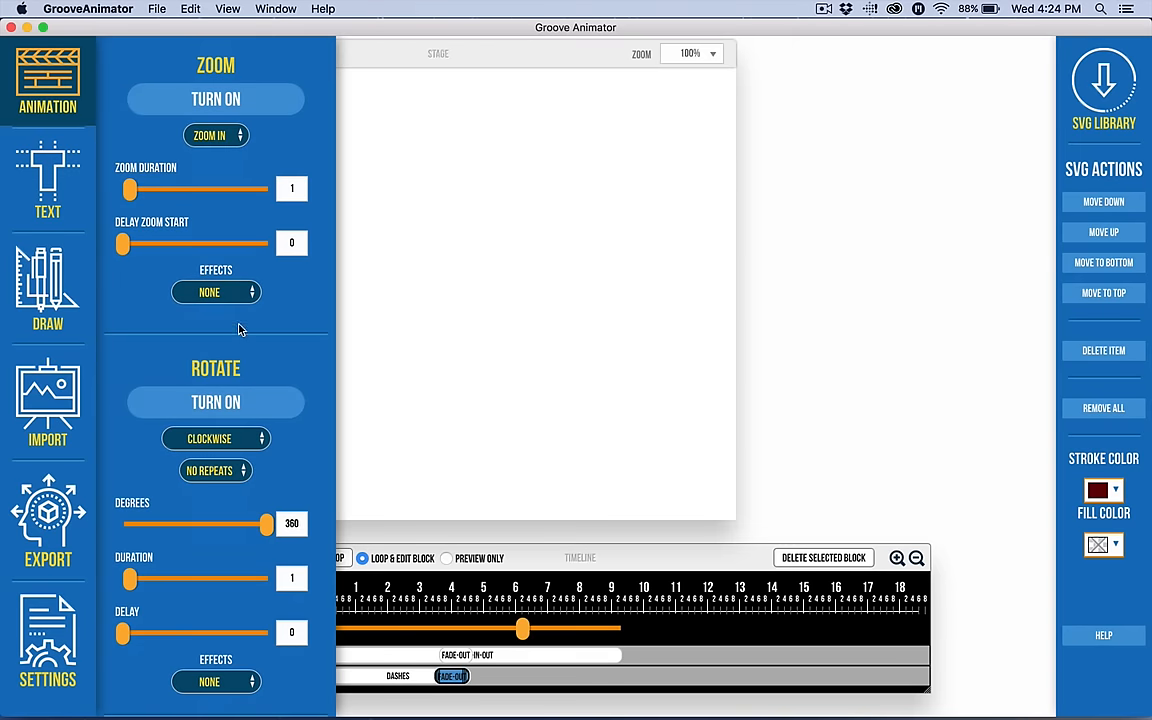
click(218, 683)
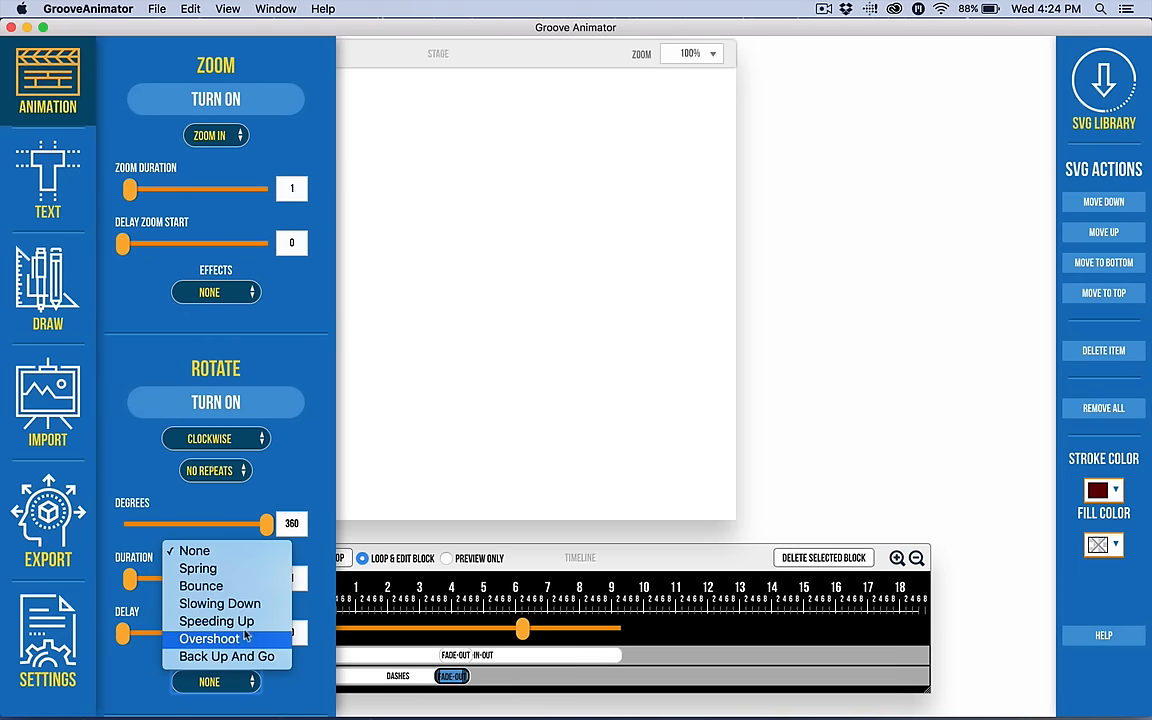
click(274, 440)
scroll(296, 480, up, 1)
scroll(296, 480, down, 10)
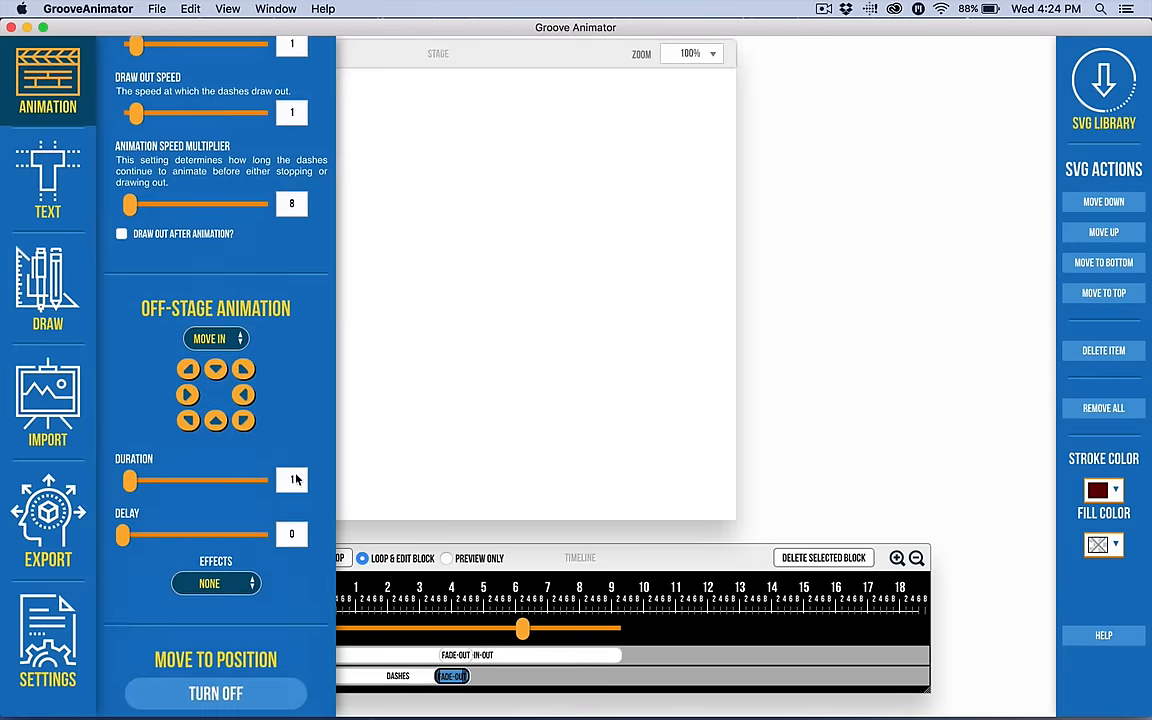
Examine the text settings and the list of available fonts.
click(32, 68)
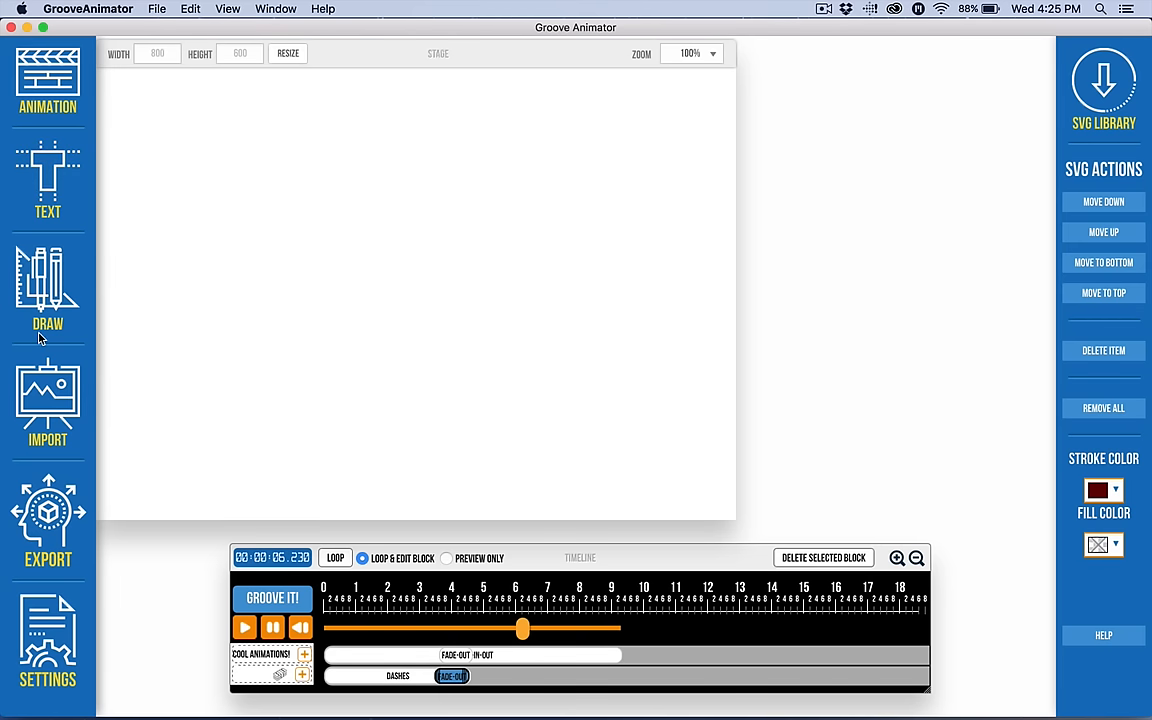
click(47, 172)
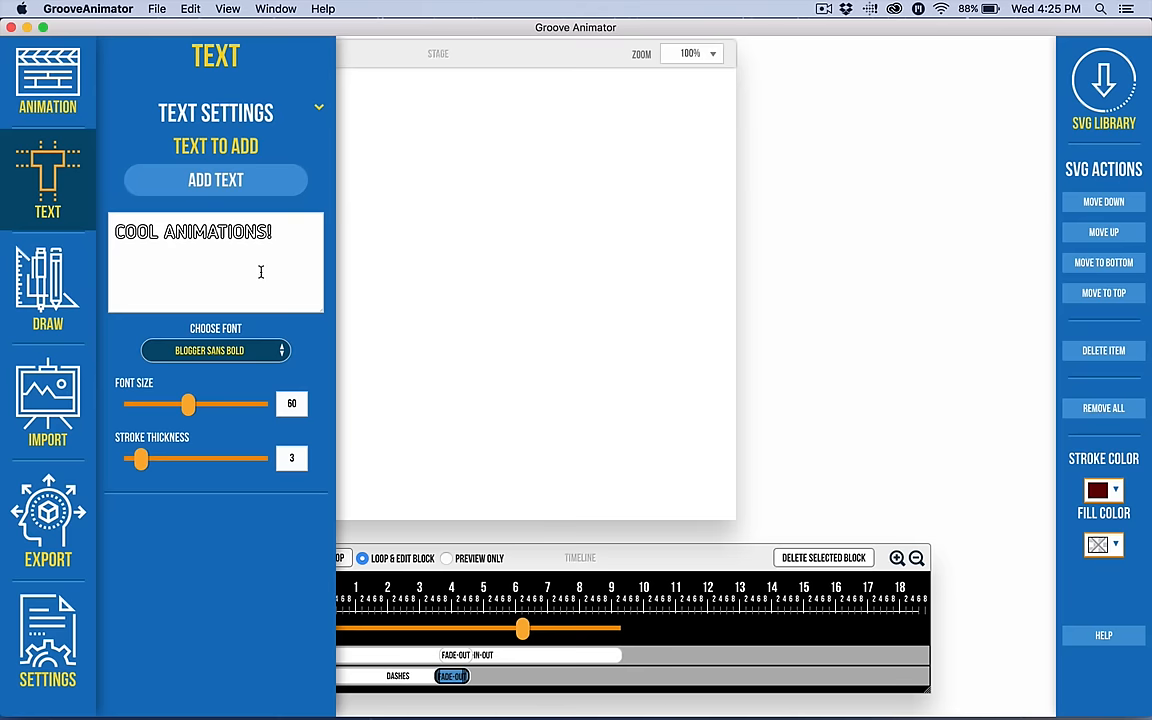
click(210, 350)
scroll(208, 432, down, 5)
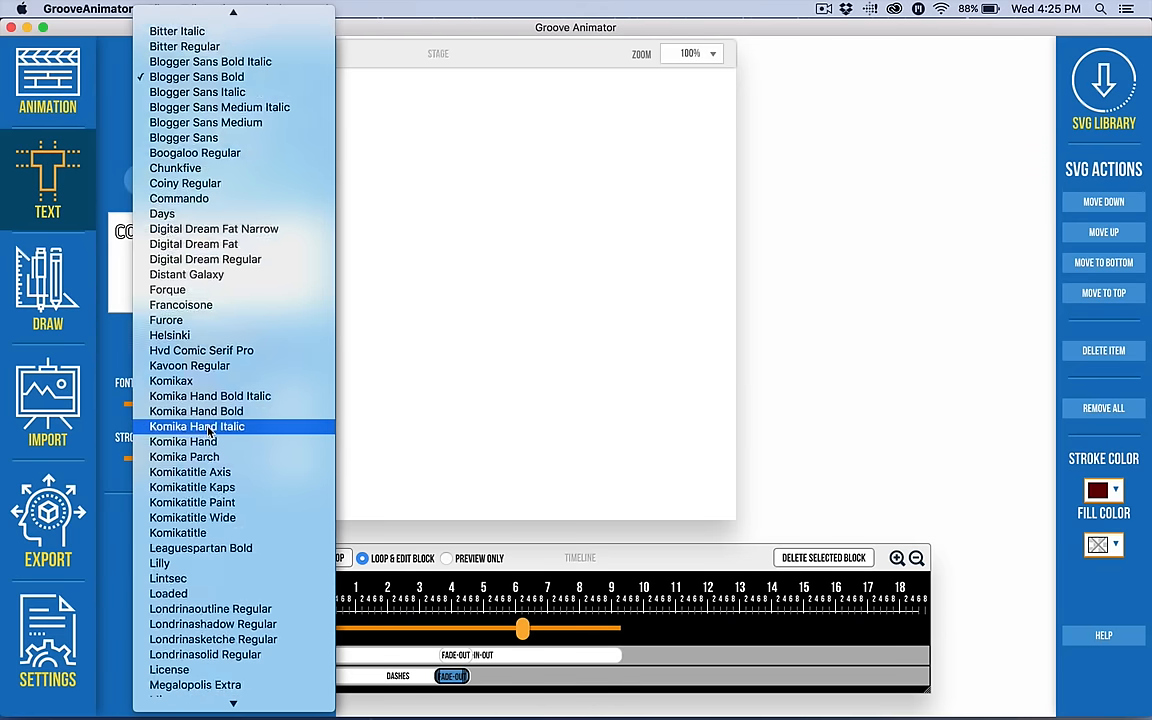
scroll(208, 432, up, 7)
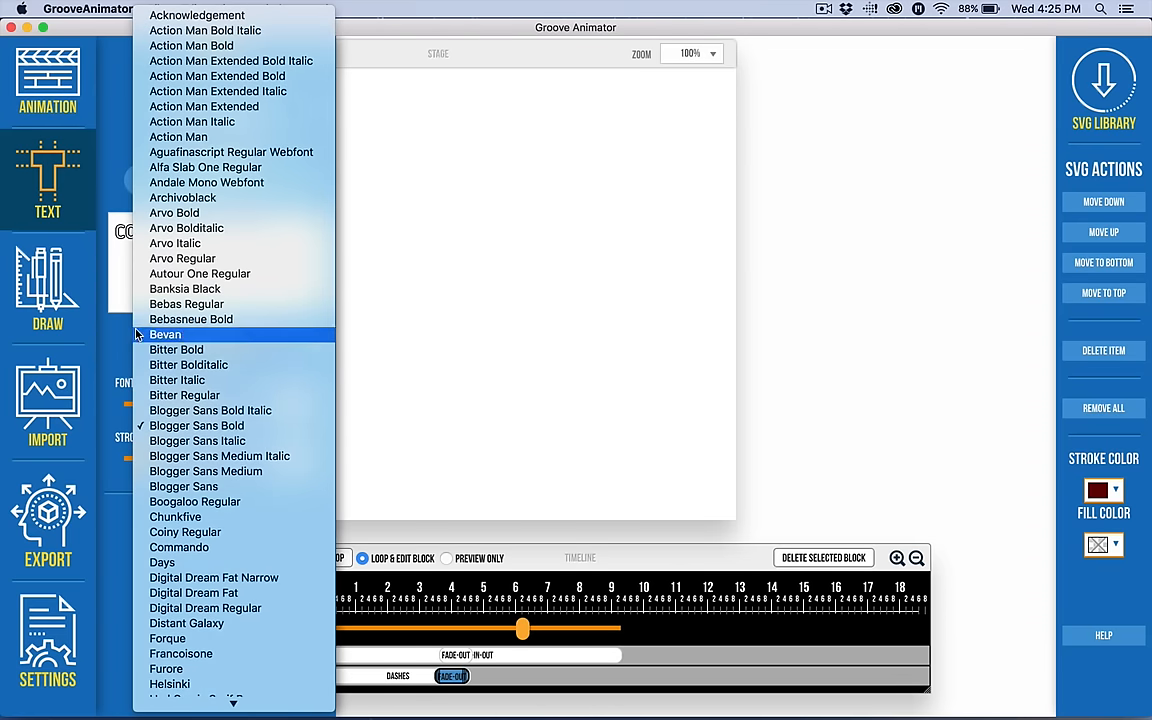
click(150, 252)
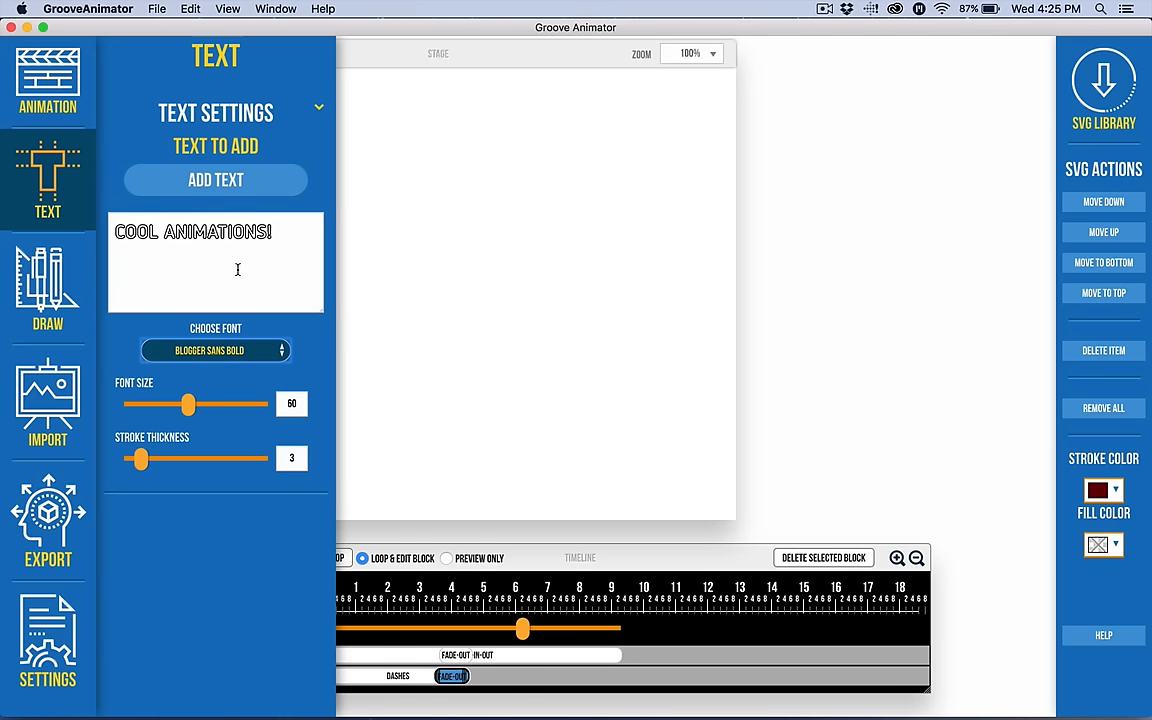
Examine the primitive shapes and their size settings in the Draw panel.
click(48, 170)
click(48, 285)
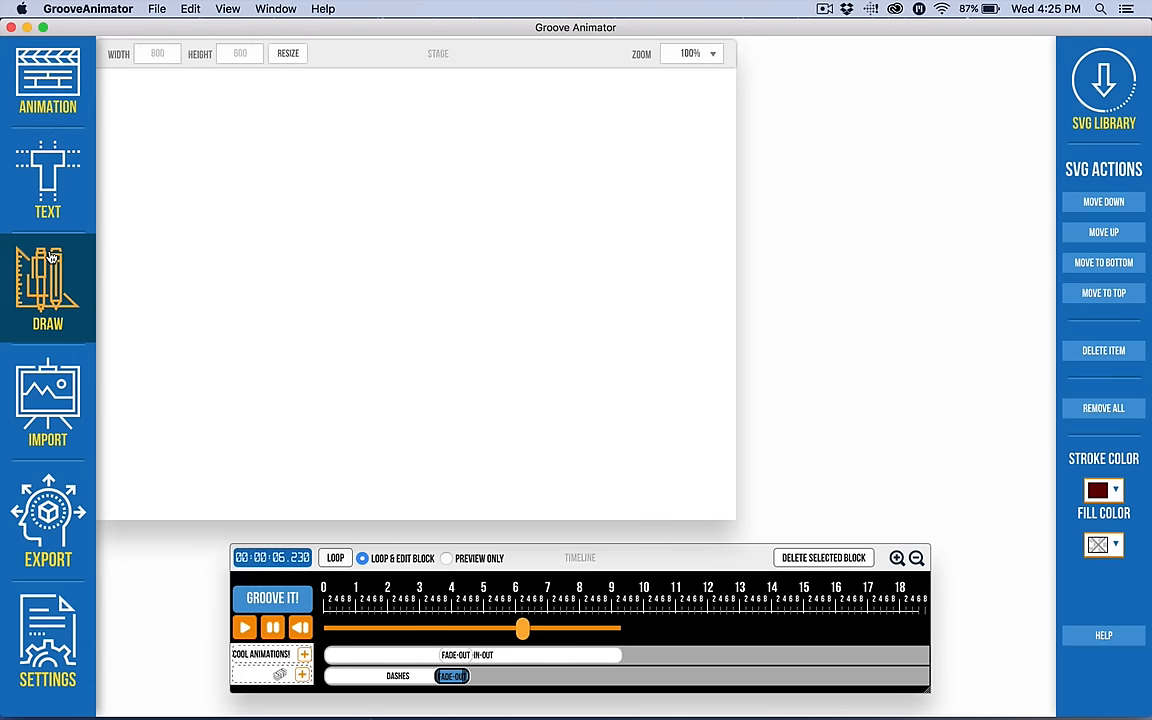
scroll(206, 399, down, 2)
scroll(206, 399, up, 2)
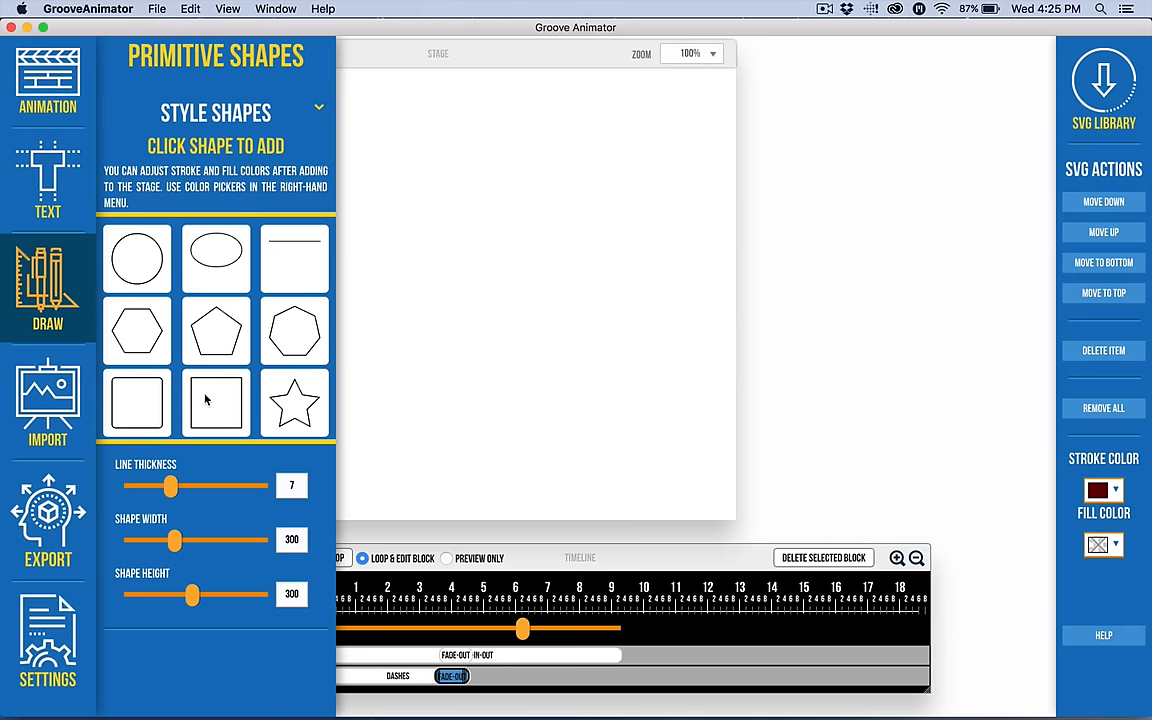
click(40, 263)
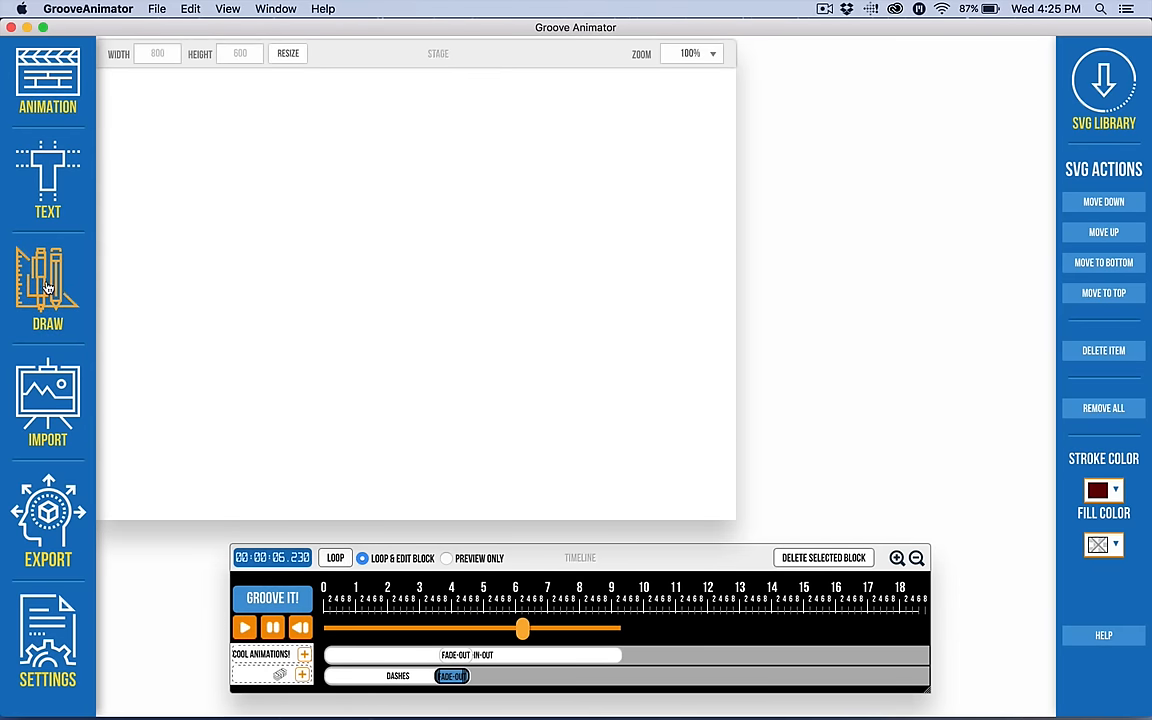
click(54, 261)
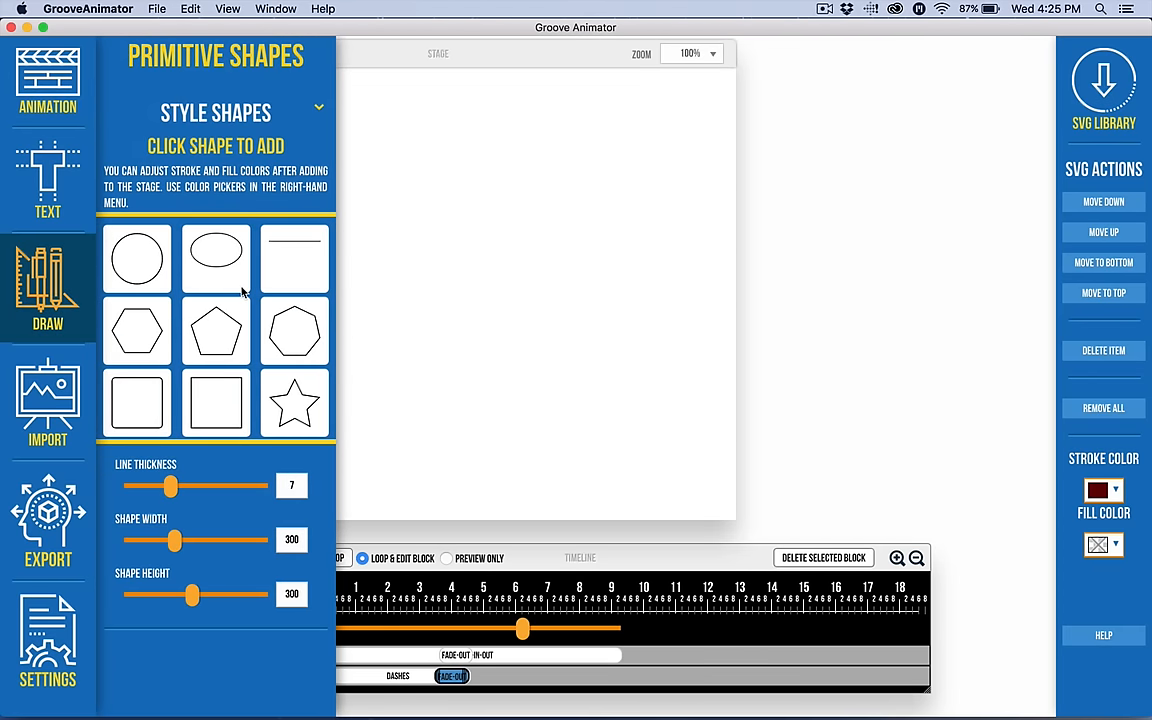
click(49, 245)
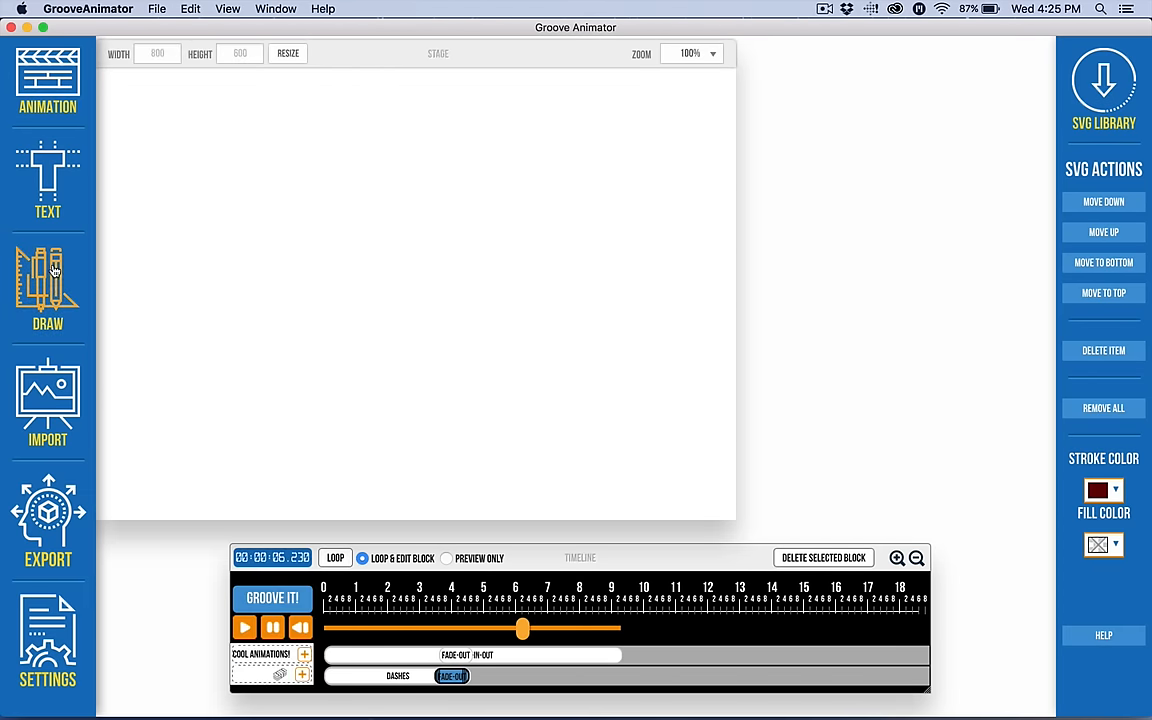
Examine the Import, Export and stage Settings panels, including the design-only background colour picker.
click(45, 418)
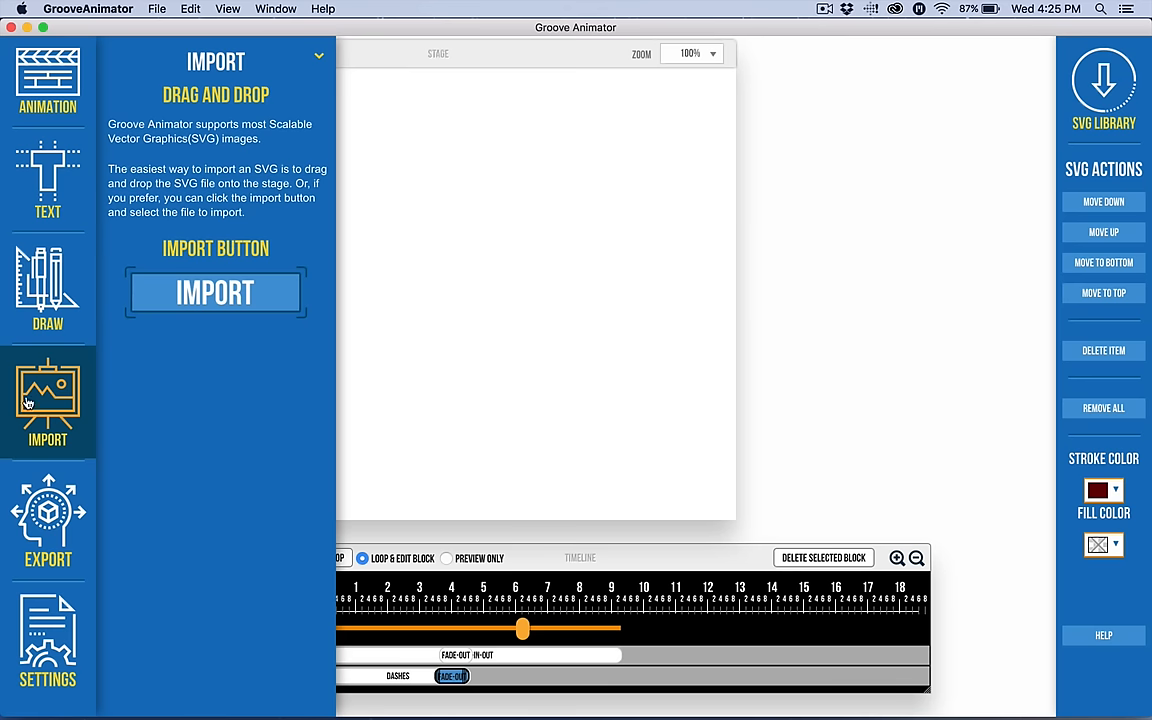
click(38, 366)
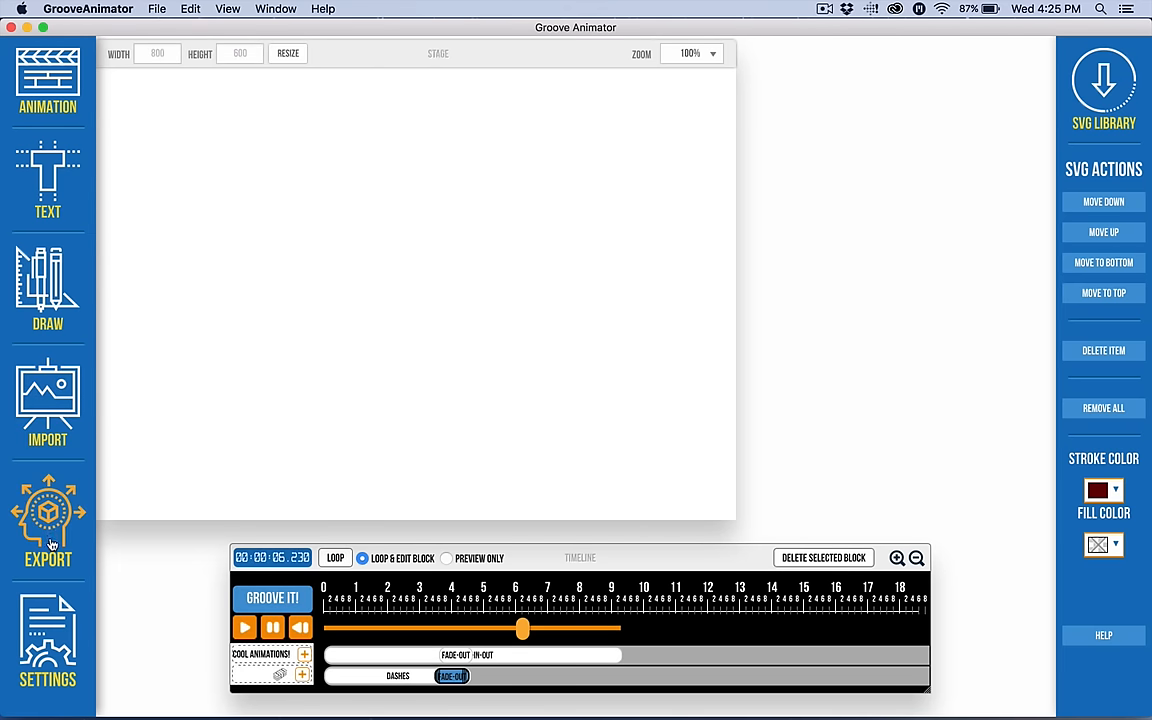
click(43, 487)
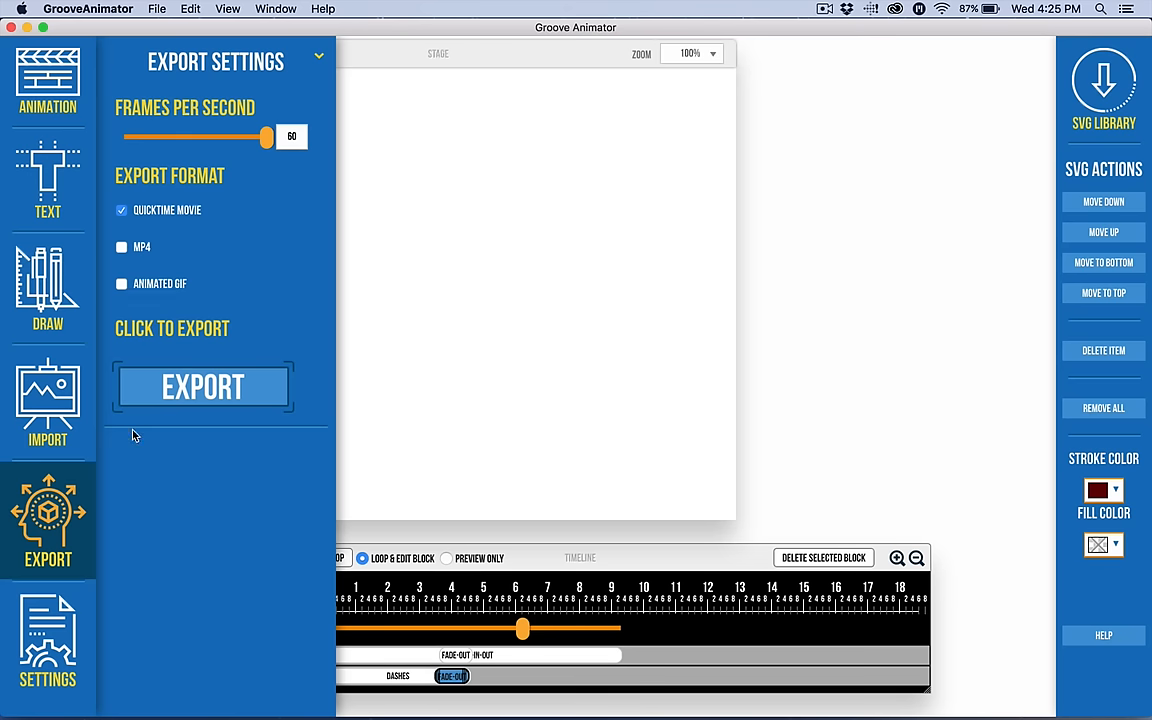
click(50, 480)
click(45, 641)
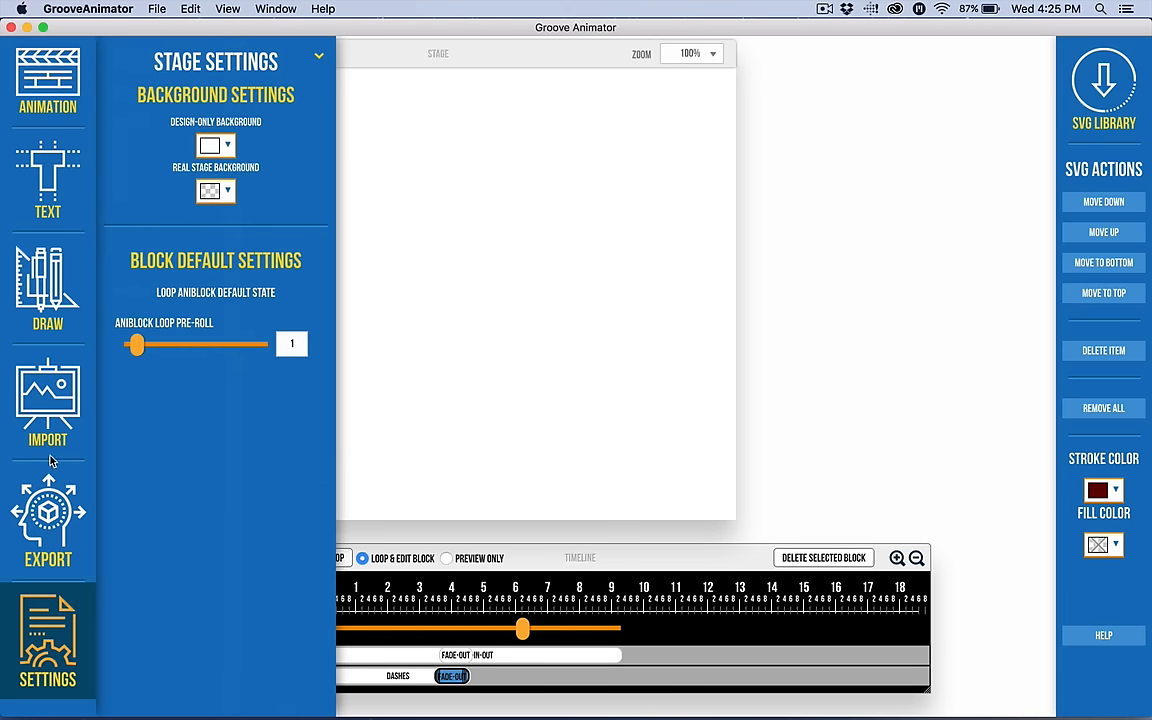
click(48, 512)
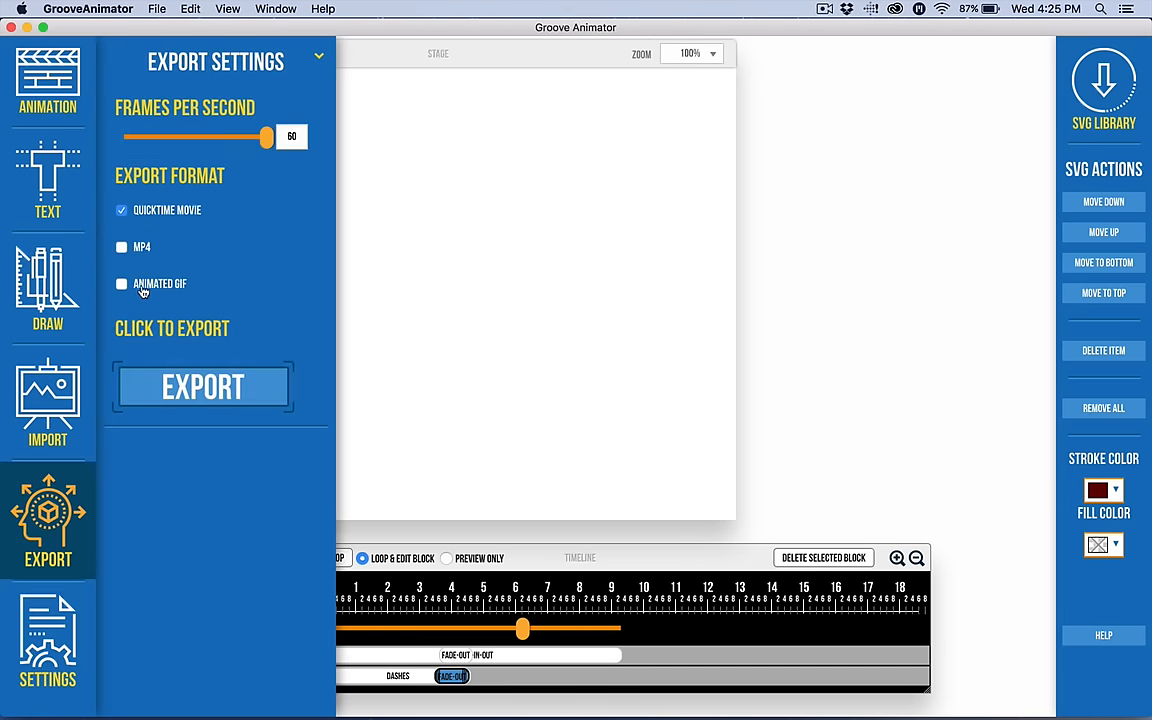
click(48, 520)
click(48, 640)
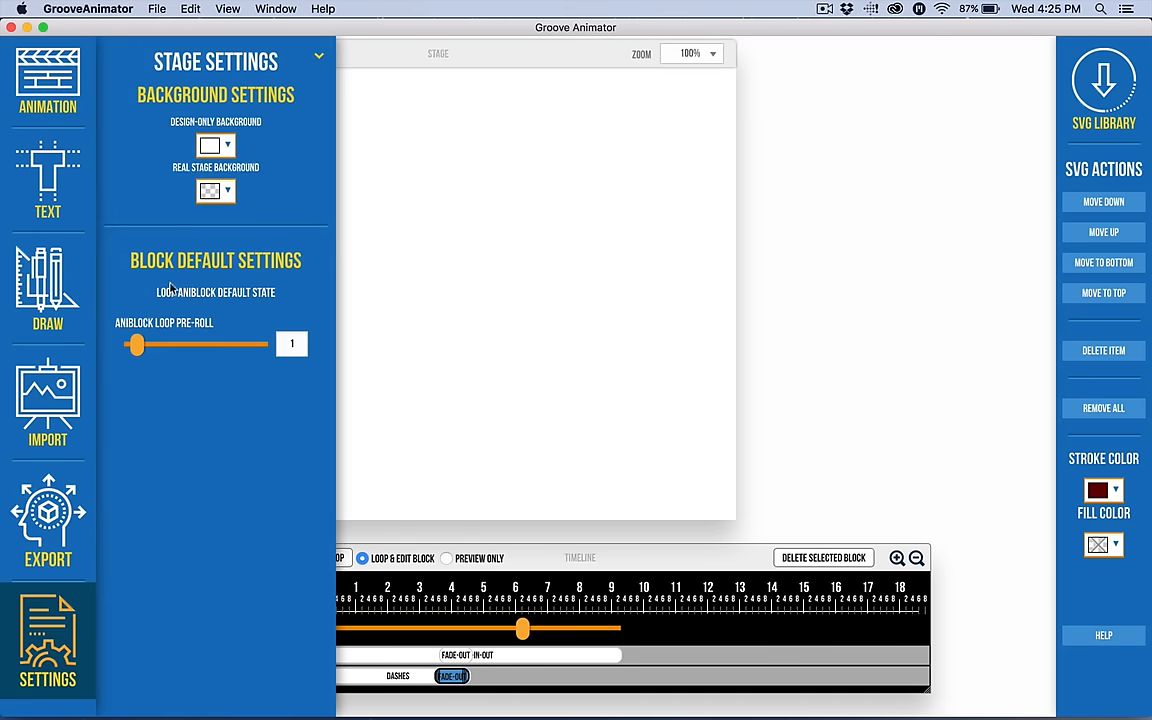
click(212, 145)
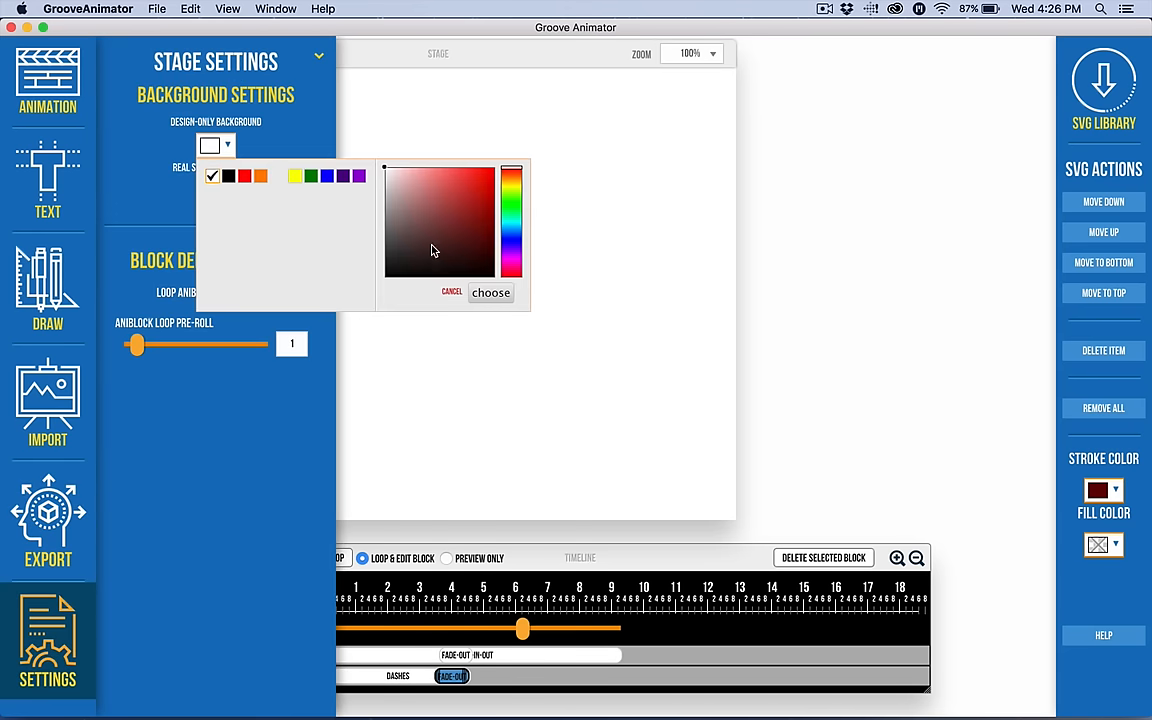
click(480, 292)
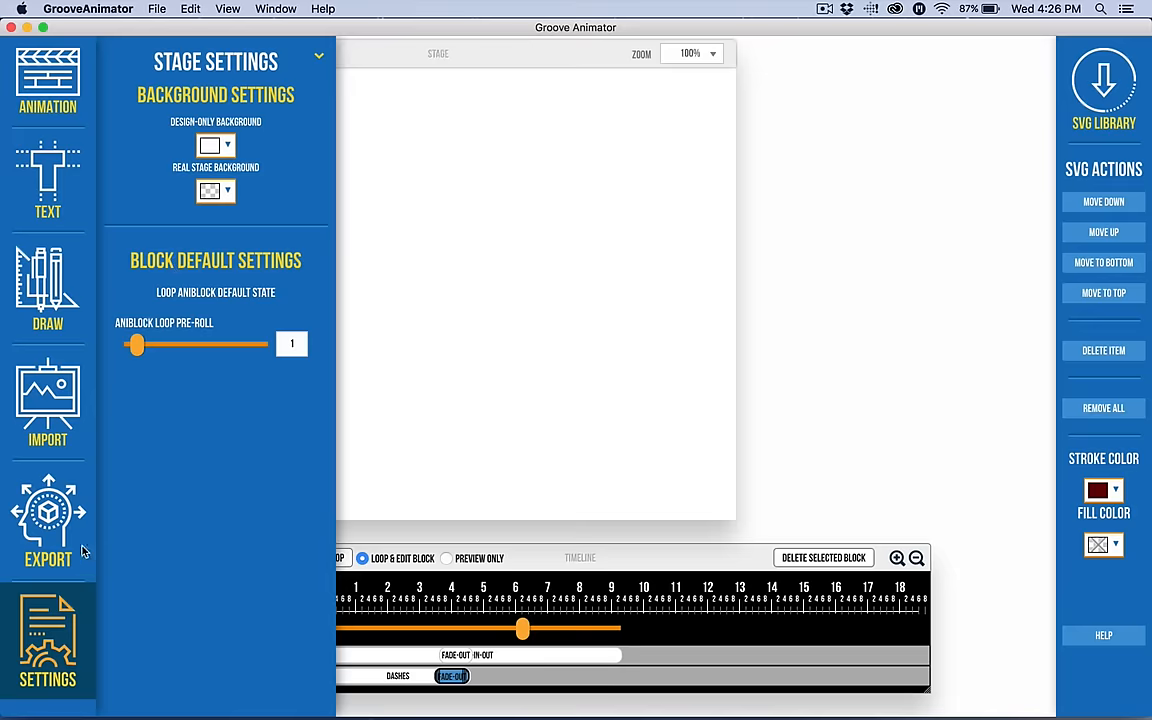
click(42, 600)
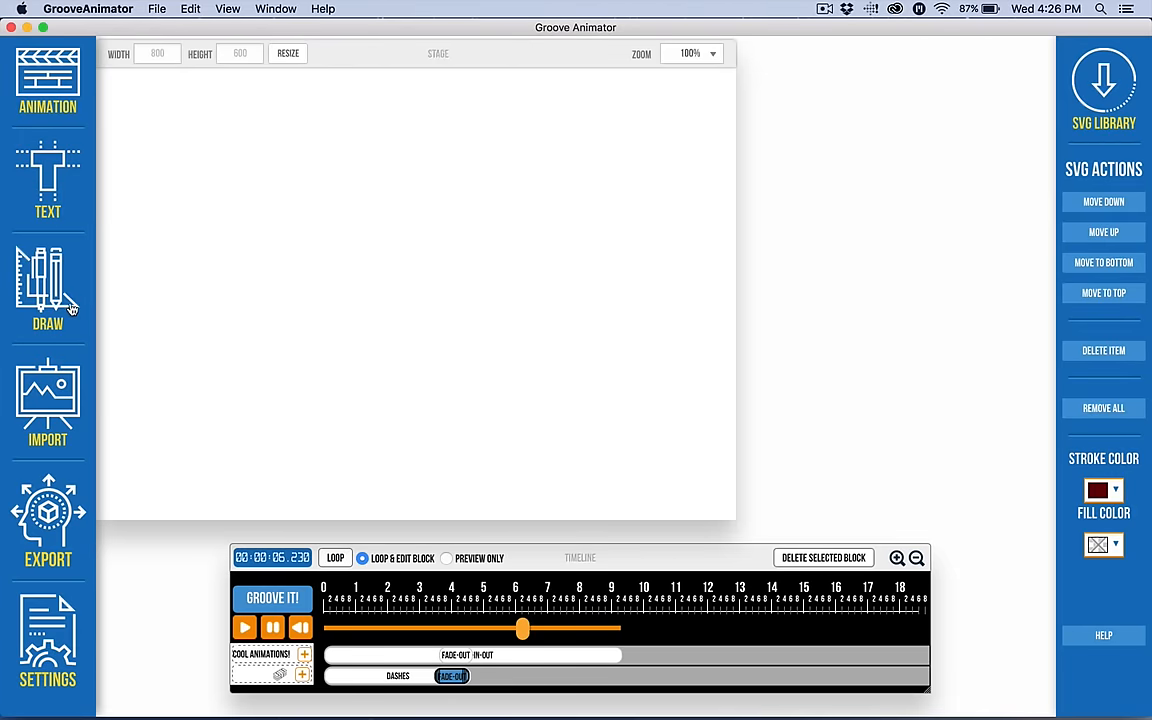
Open the SVG library, browse the Business icons and switch the category to Arrows.
click(1103, 110)
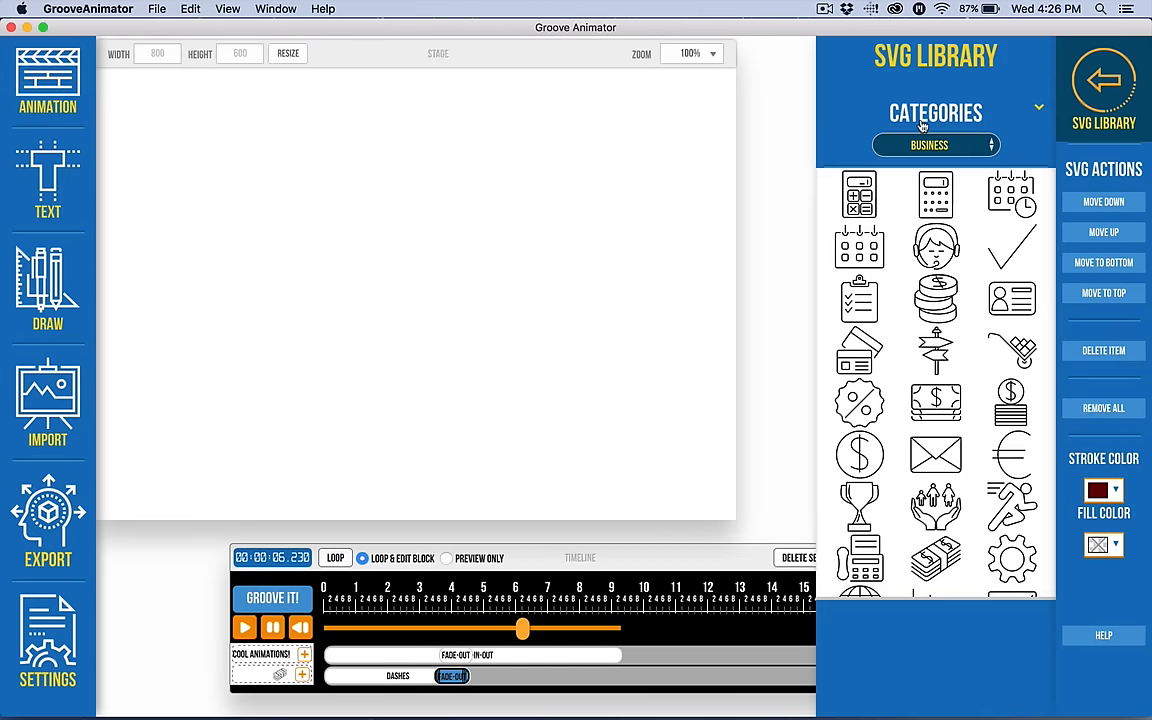
scroll(920, 390, down, 10)
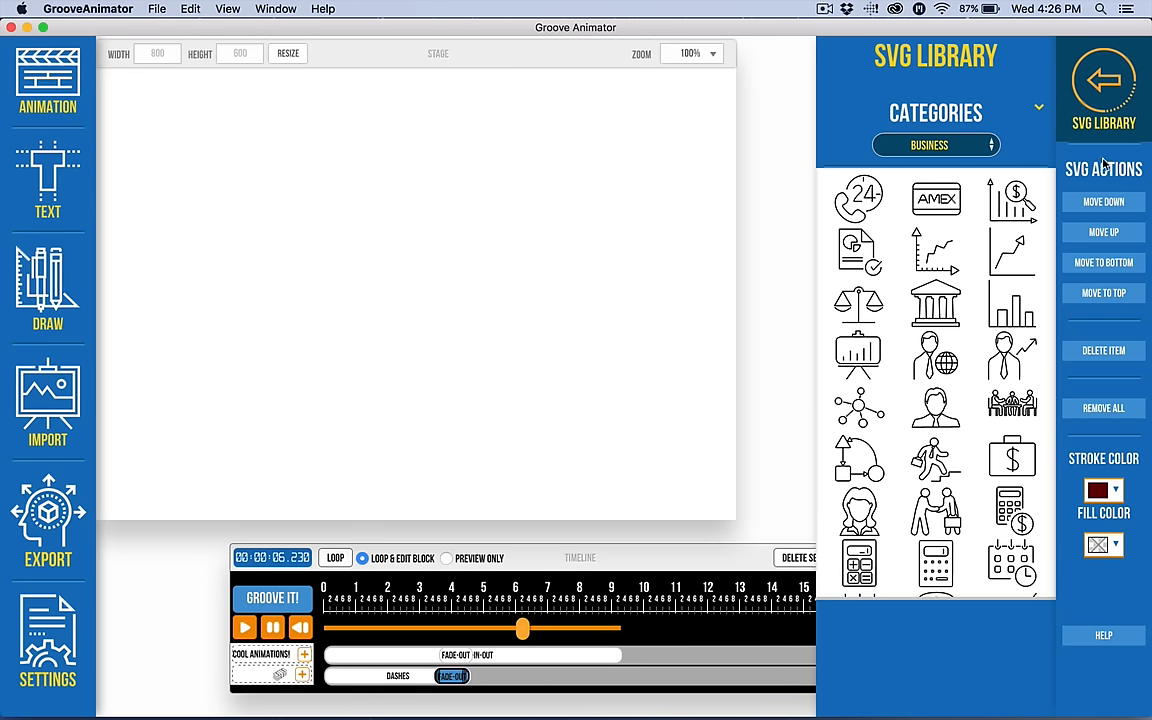
click(910, 146)
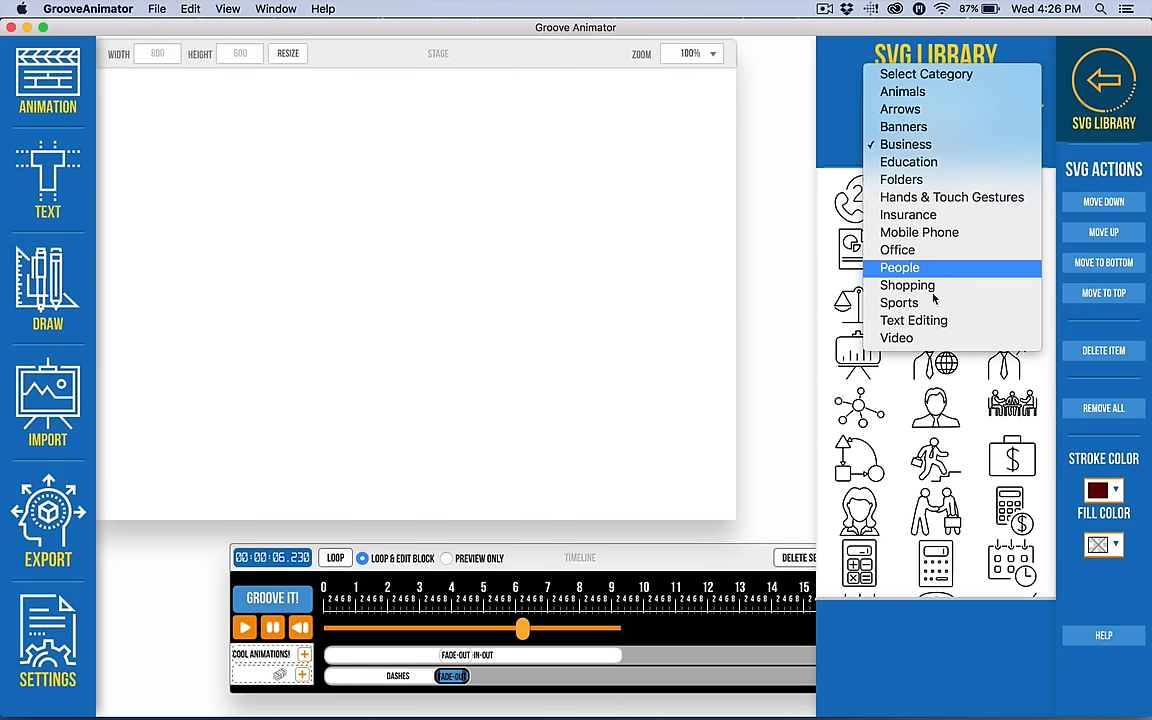
click(903, 109)
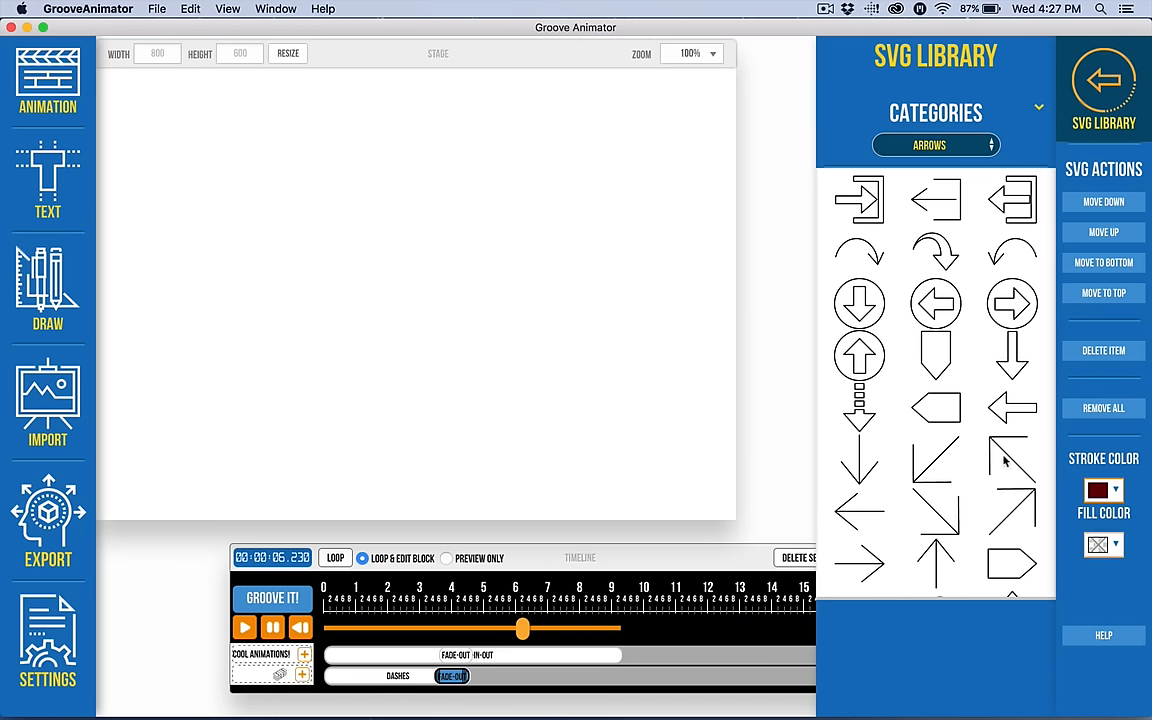
Add the circled left-arrow icon to the stage and set its stroke colour to red.
click(927, 303)
click(1097, 490)
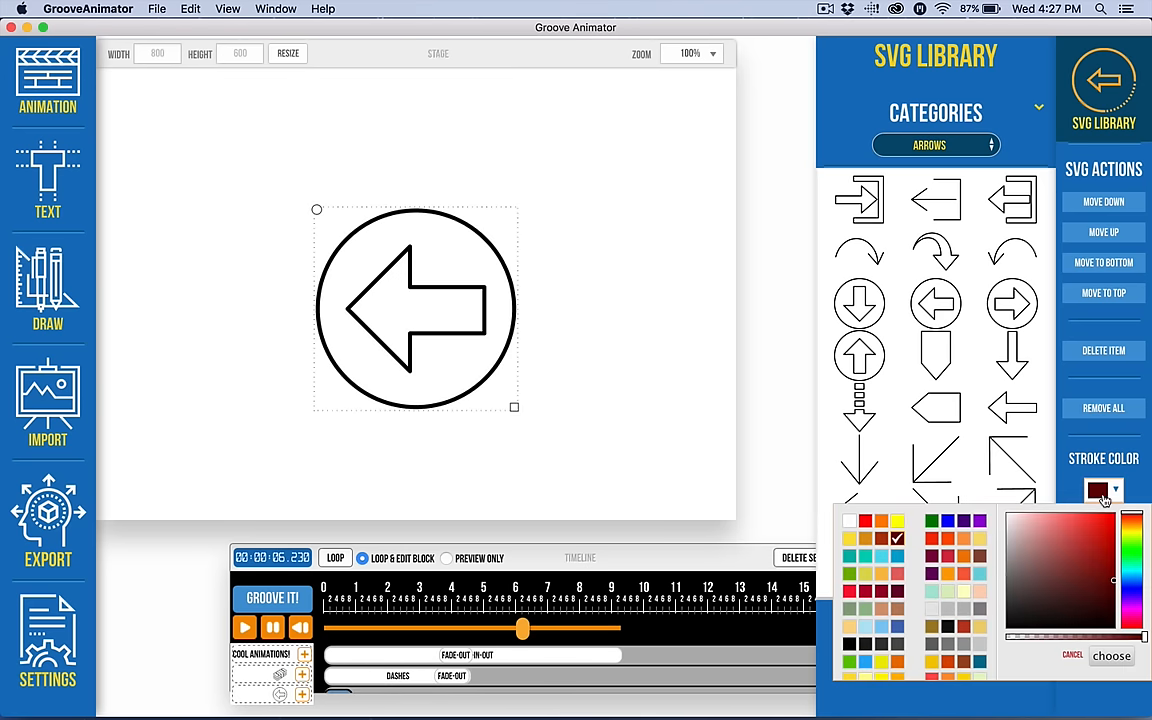
click(857, 494)
click(1108, 655)
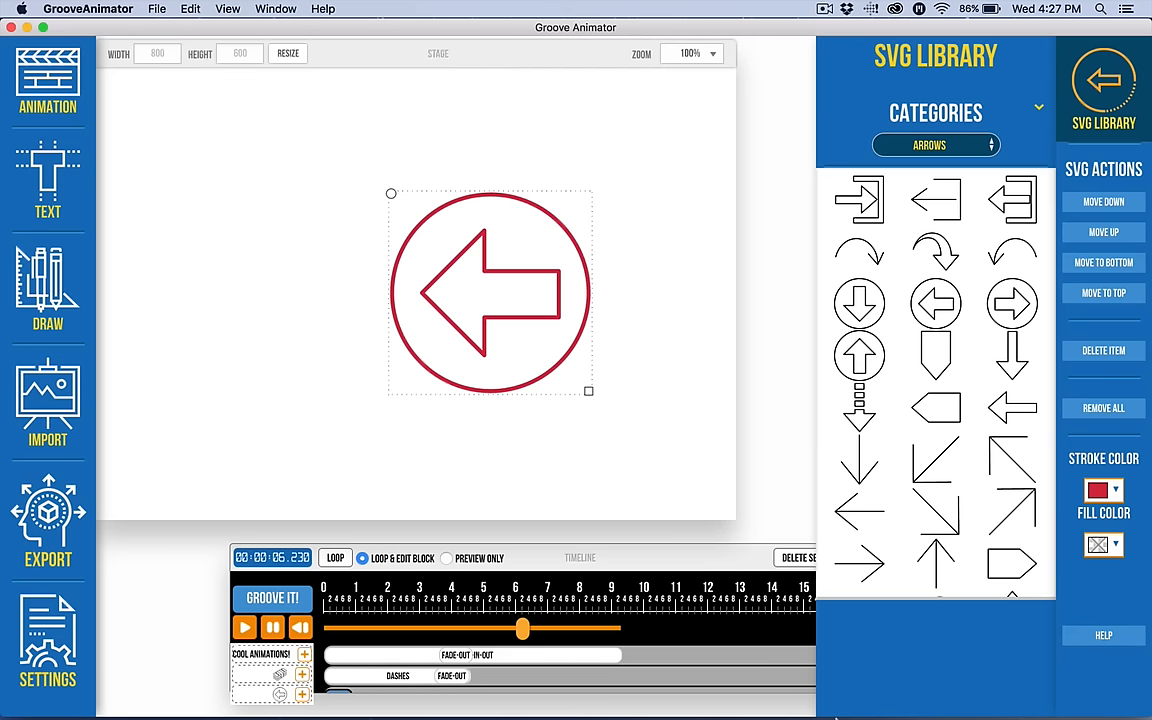
Inspect the animation blocks of each layer on the timeline, then delete the arrow icon from the stage.
click(533, 552)
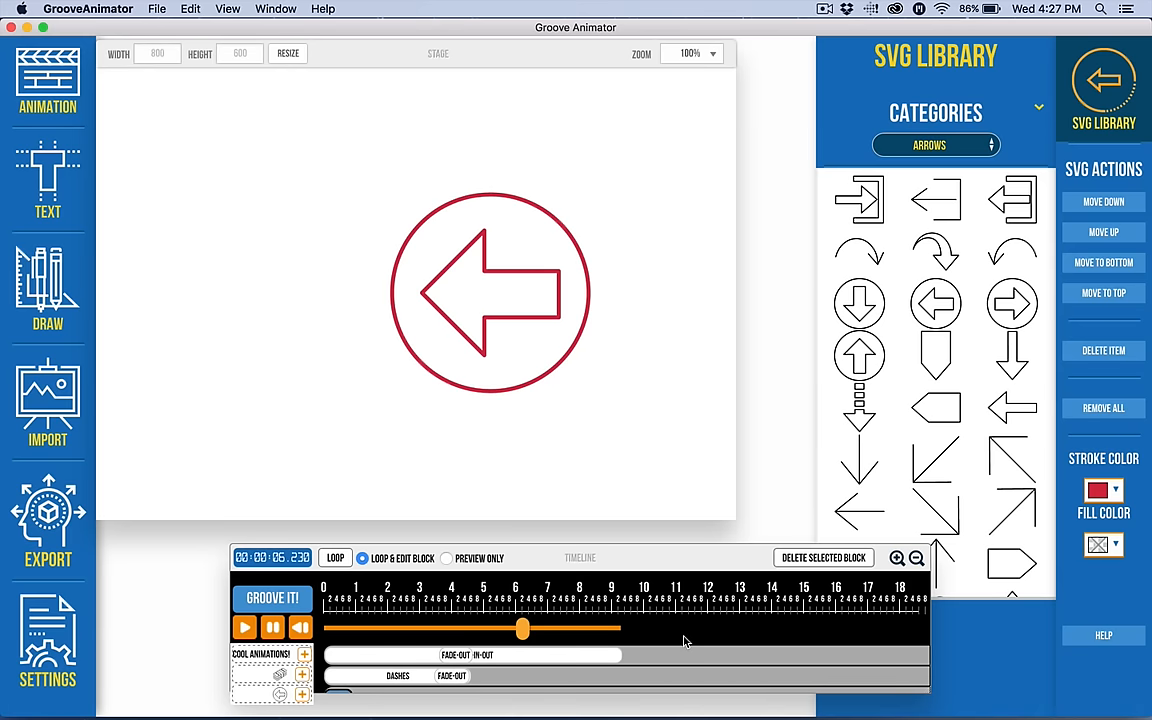
click(390, 676)
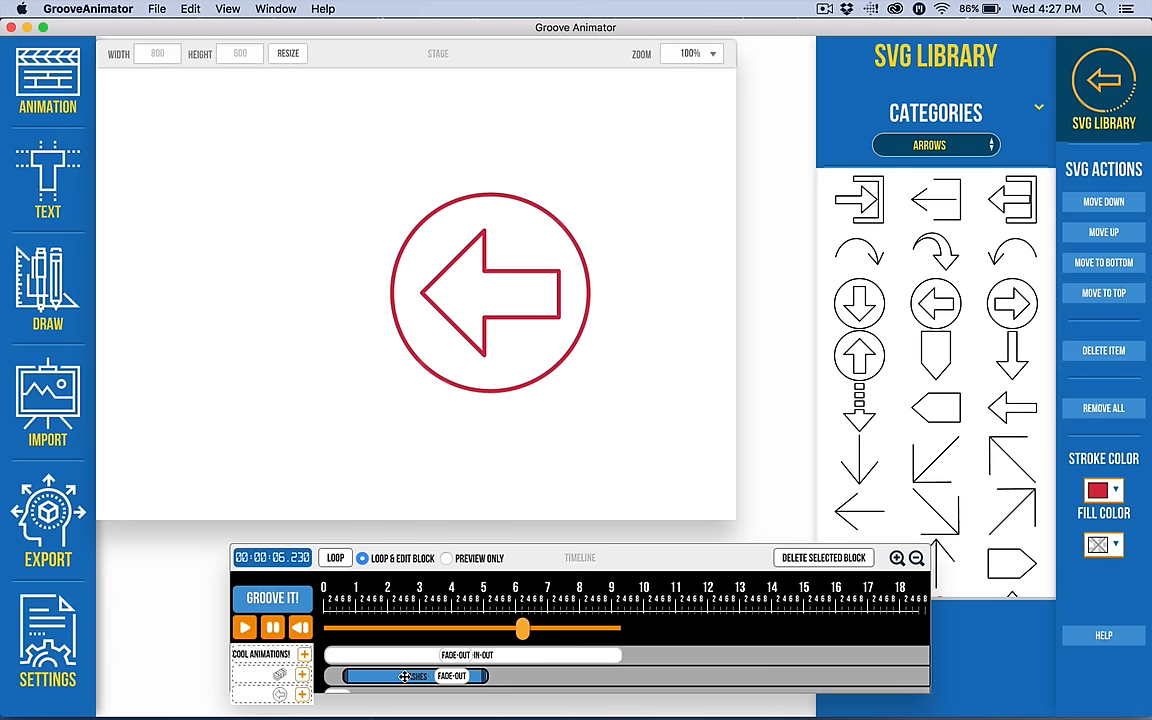
scroll(356, 686, down, 1)
click(343, 684)
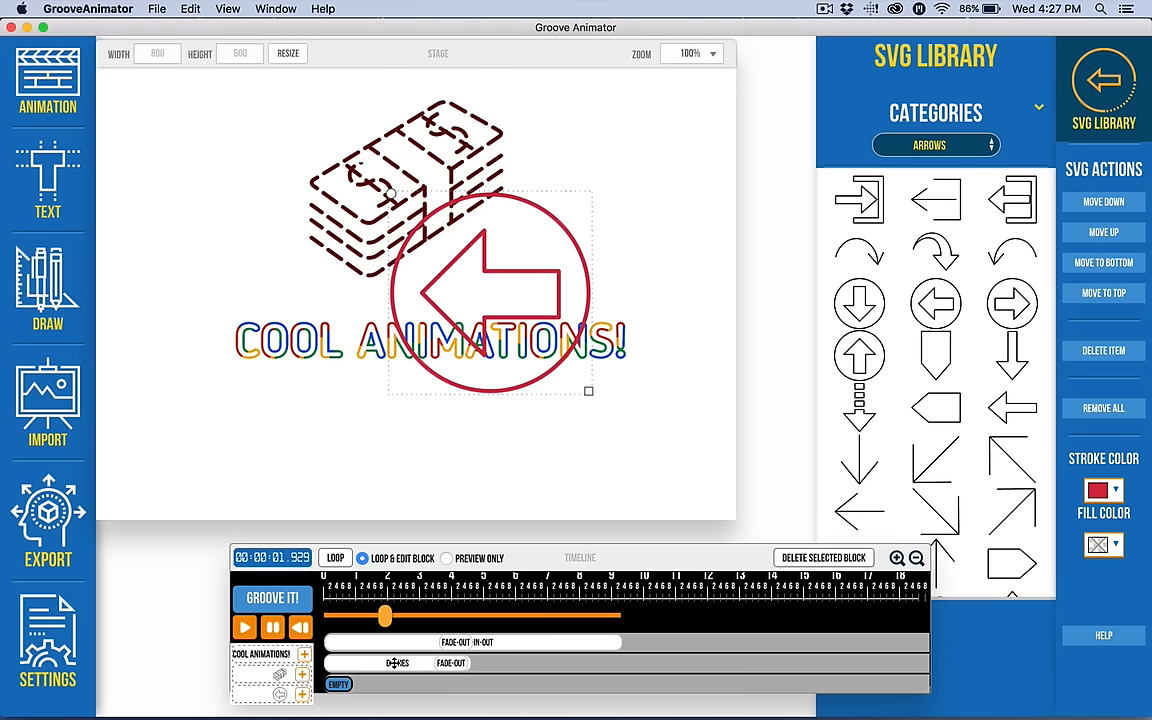
click(410, 656)
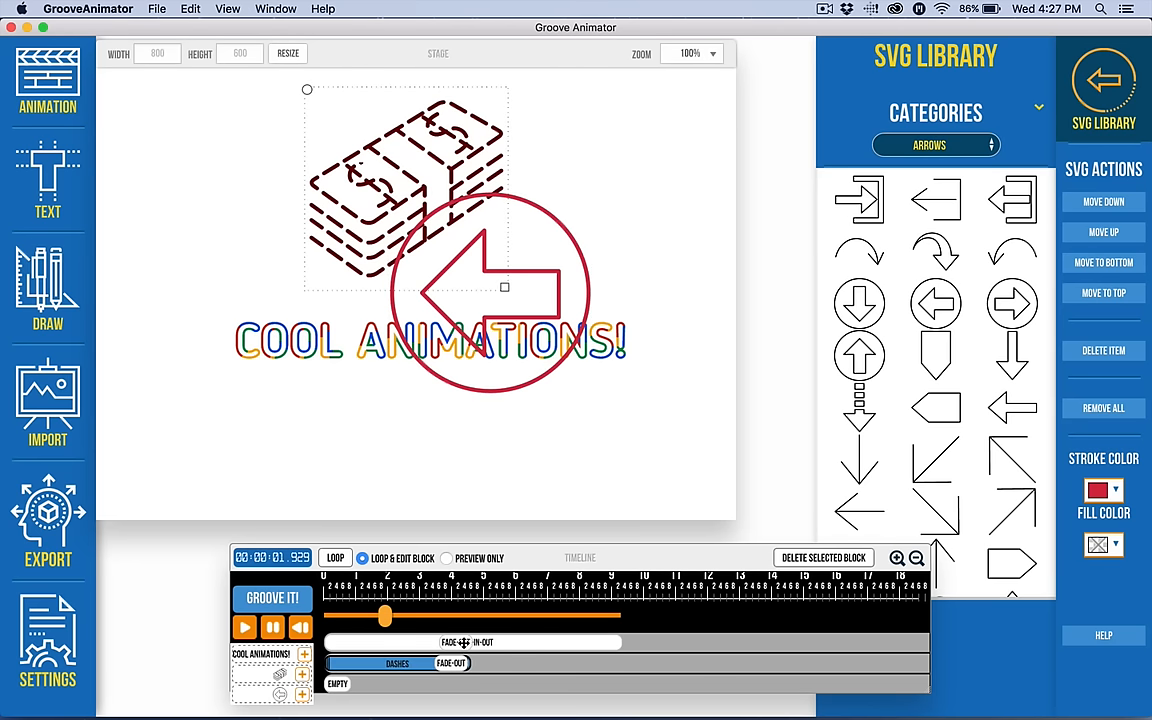
mouse_move(493, 642)
mouse_down()
mouse_move(450, 642)
mouse_move(528, 643)
mouse_move(448, 646)
mouse_up()
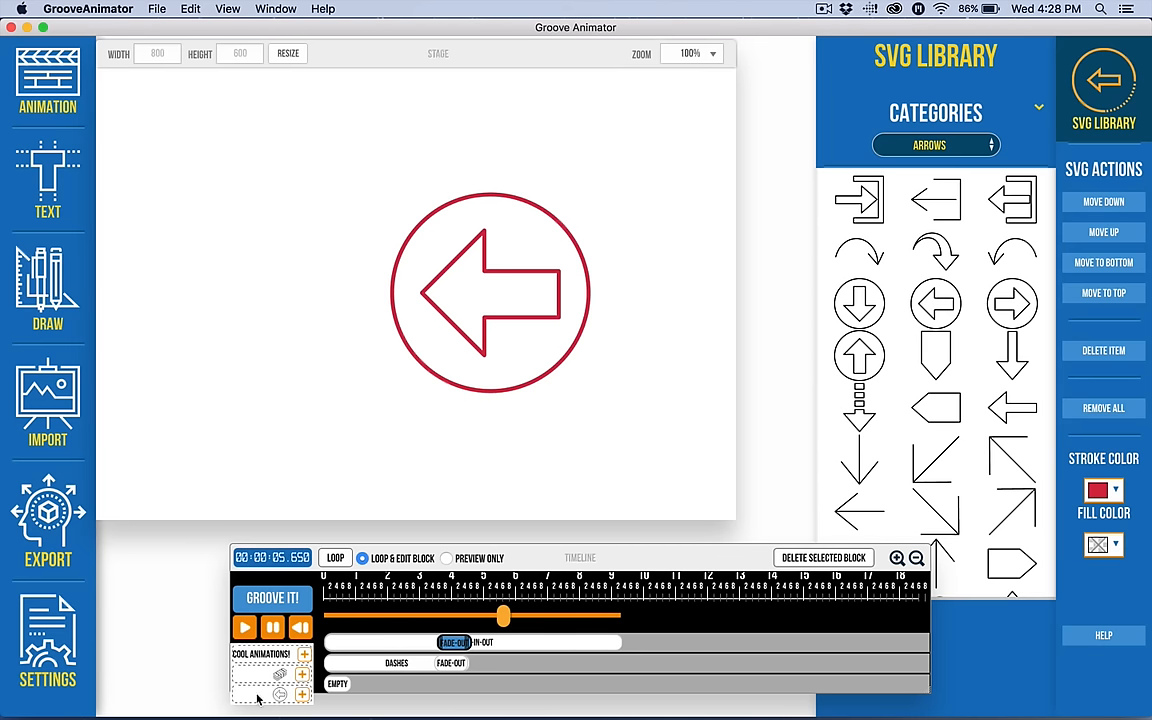
click(532, 277)
key(Delete)
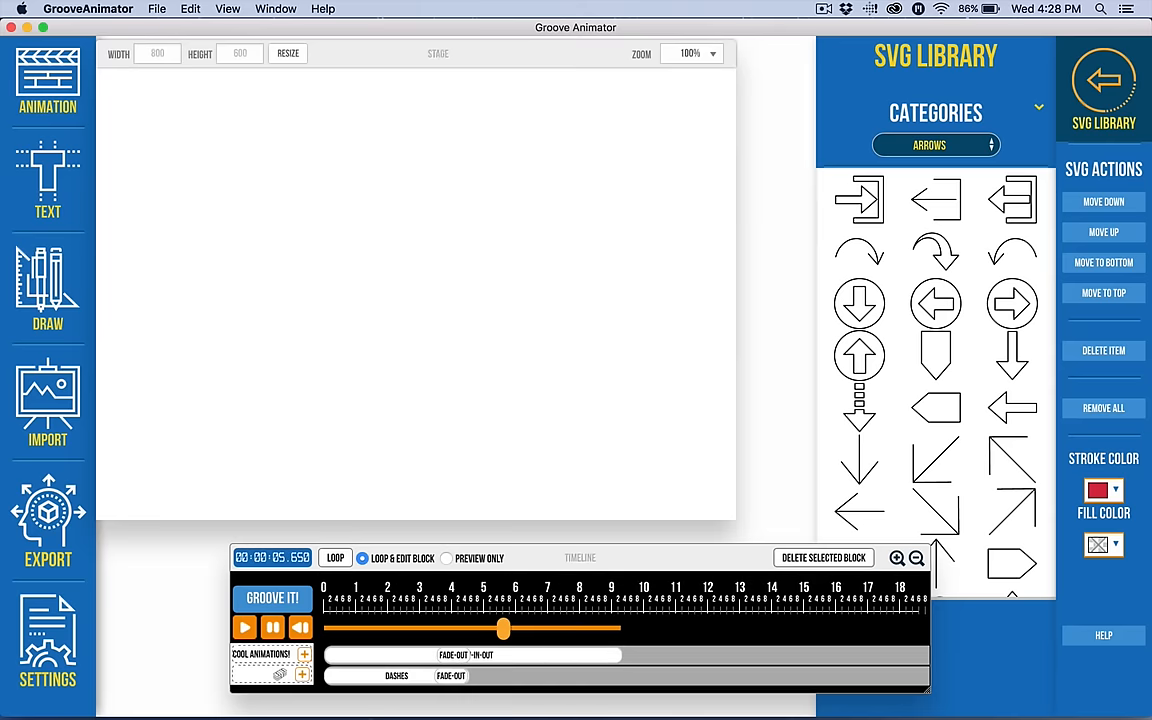
Preview the animation and select the text and money-stack blocks on the timeline to examine them.
drag(503, 628, 376, 630)
click(457, 655)
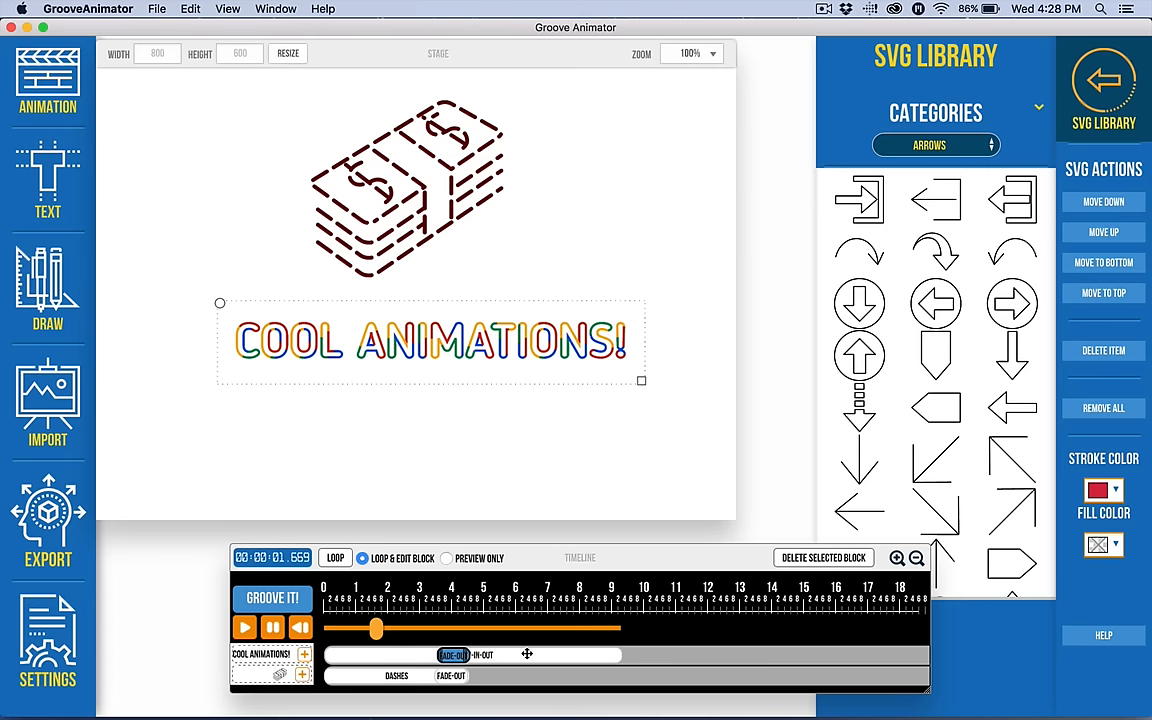
click(458, 676)
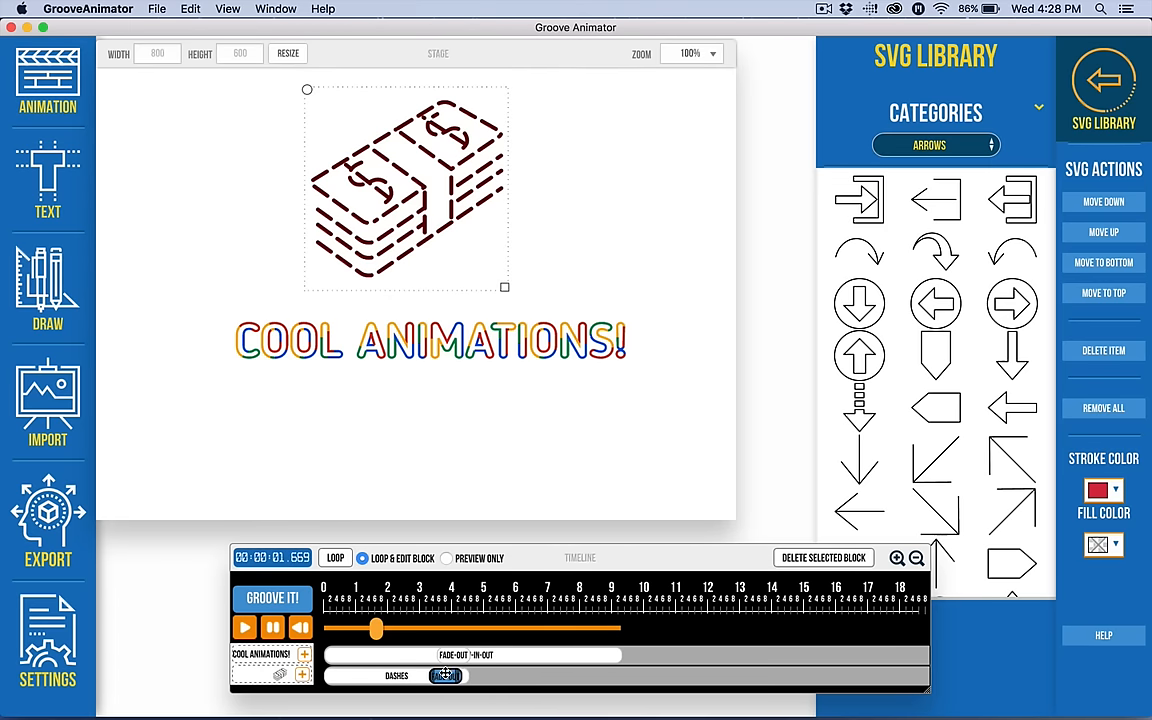
click(245, 627)
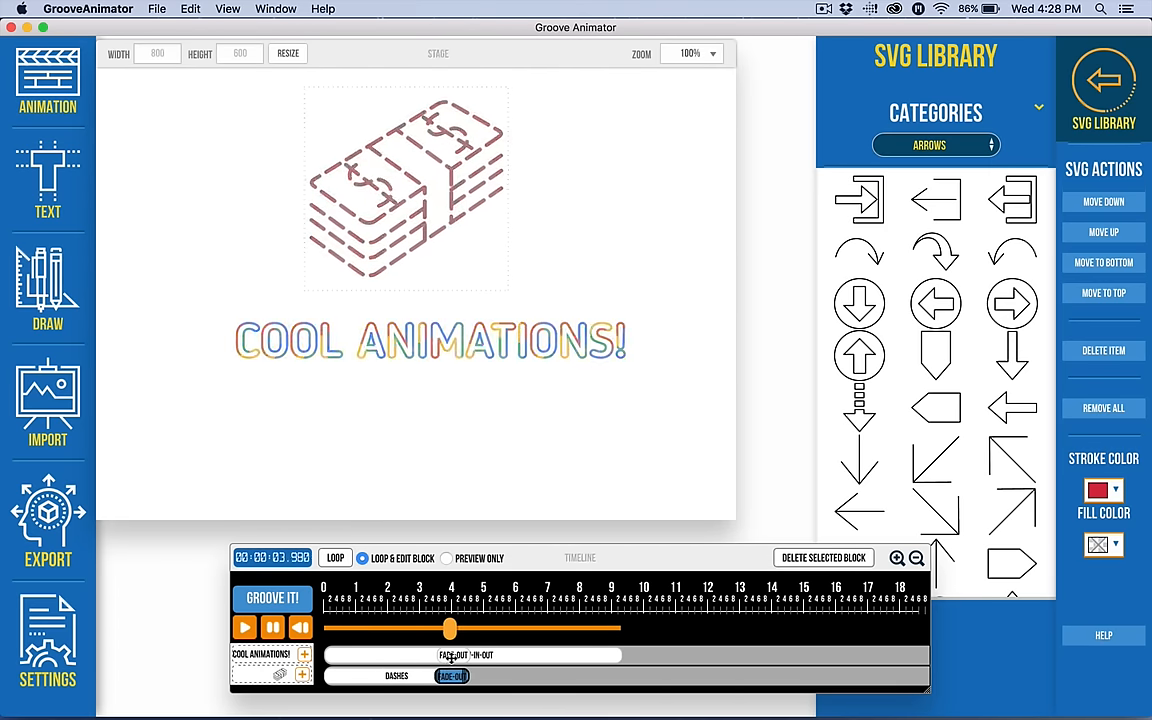
drag(480, 628, 397, 628)
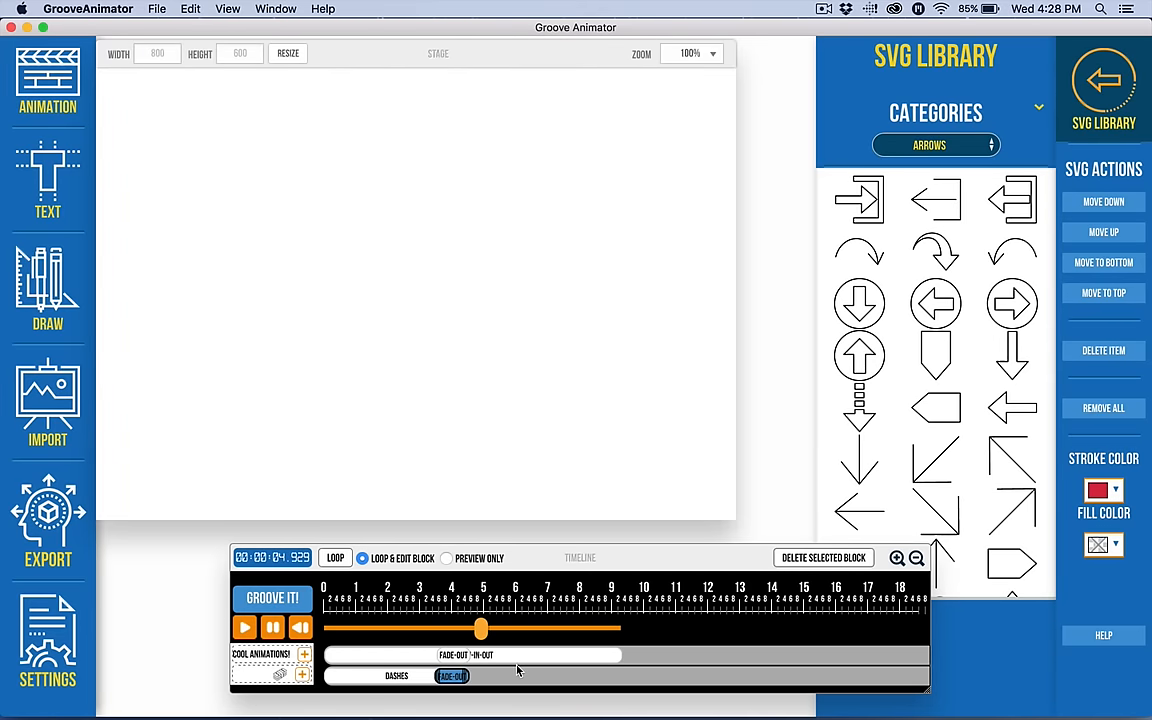
click(408, 656)
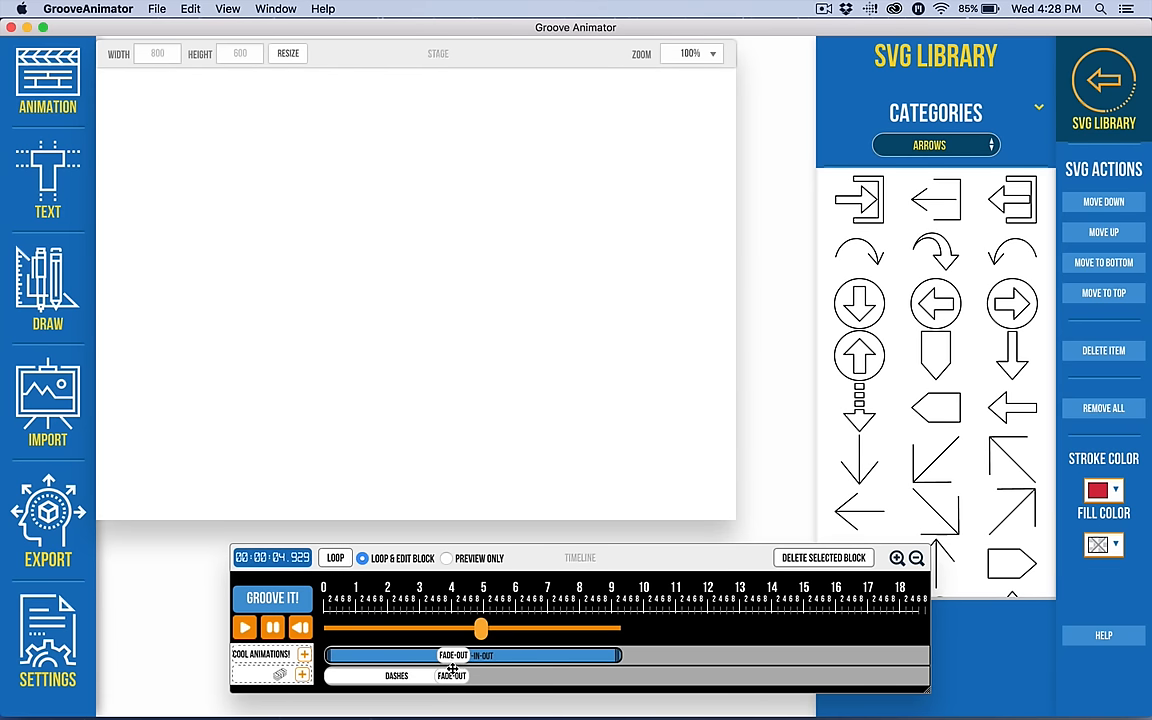
click(450, 656)
mouse_move(450, 656)
mouse_down()
mouse_move(521, 656)
mouse_move(427, 656)
mouse_move(450, 656)
mouse_up()
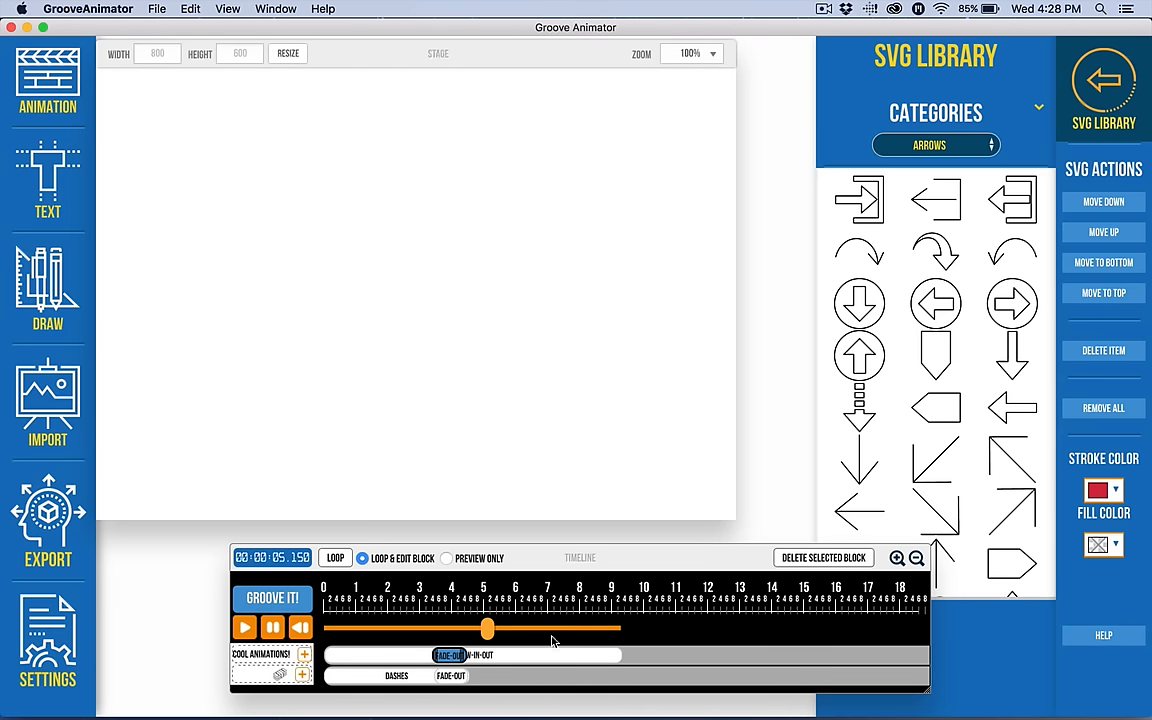
click(542, 652)
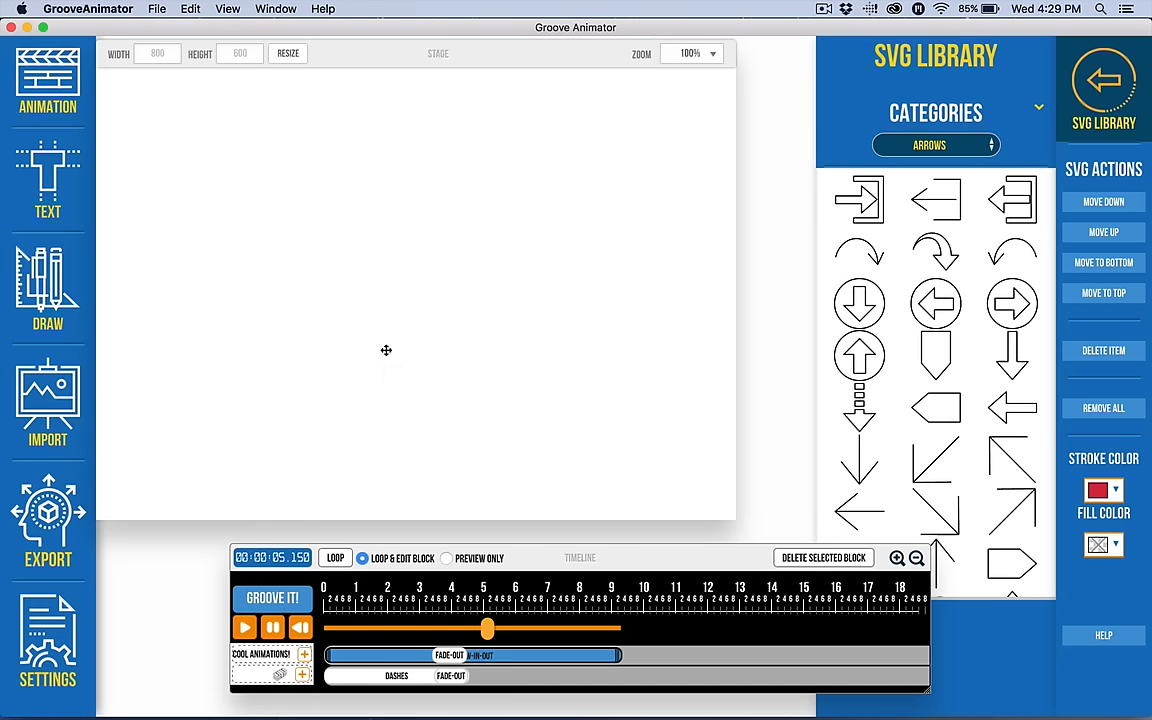
drag(487, 627, 413, 628)
Delete the fade-out block from the money stack's timeline row.
click(895, 558)
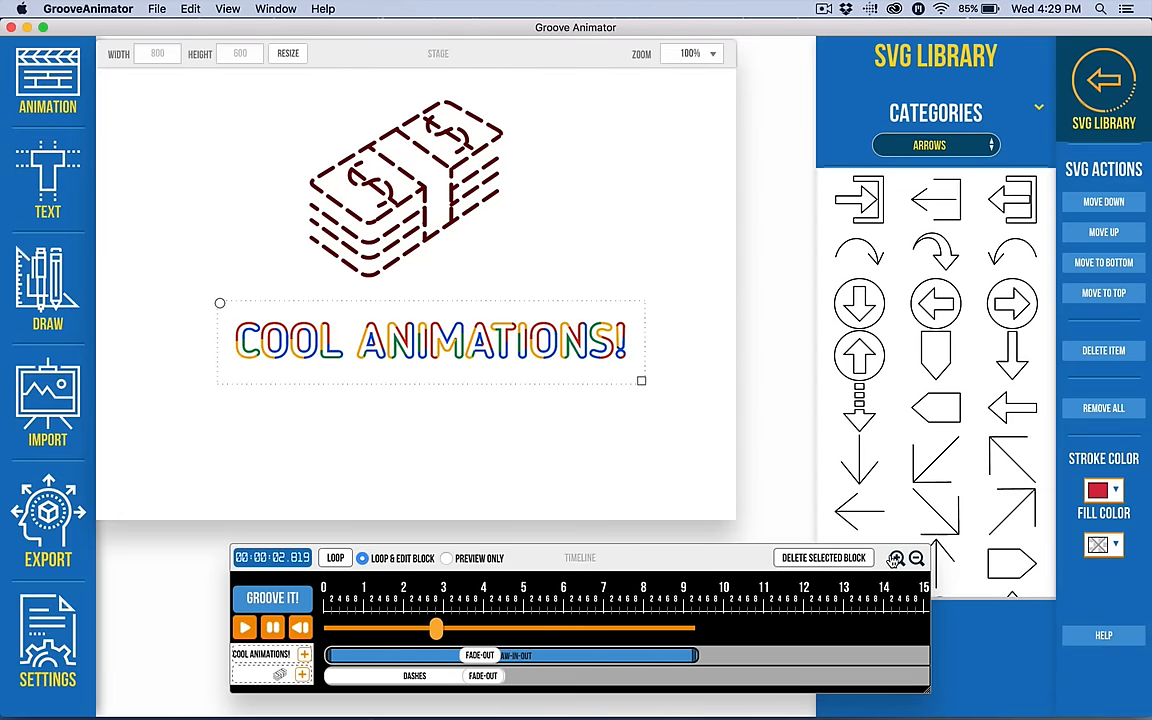
click(484, 677)
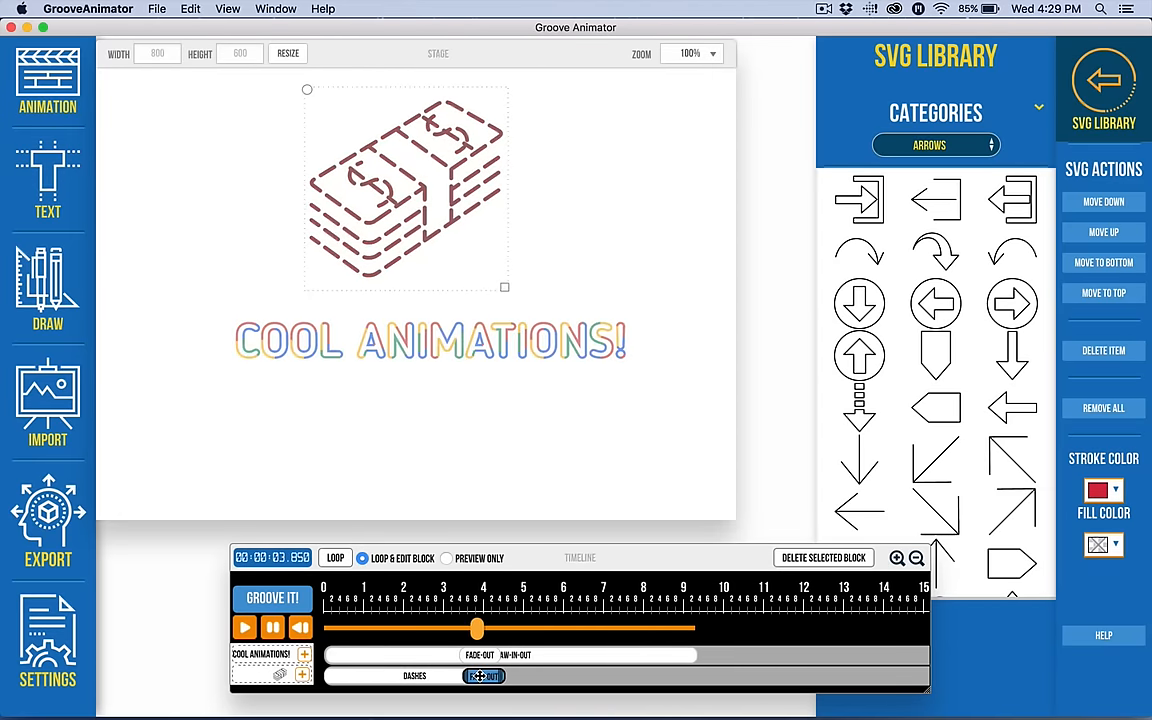
click(823, 558)
click(640, 248)
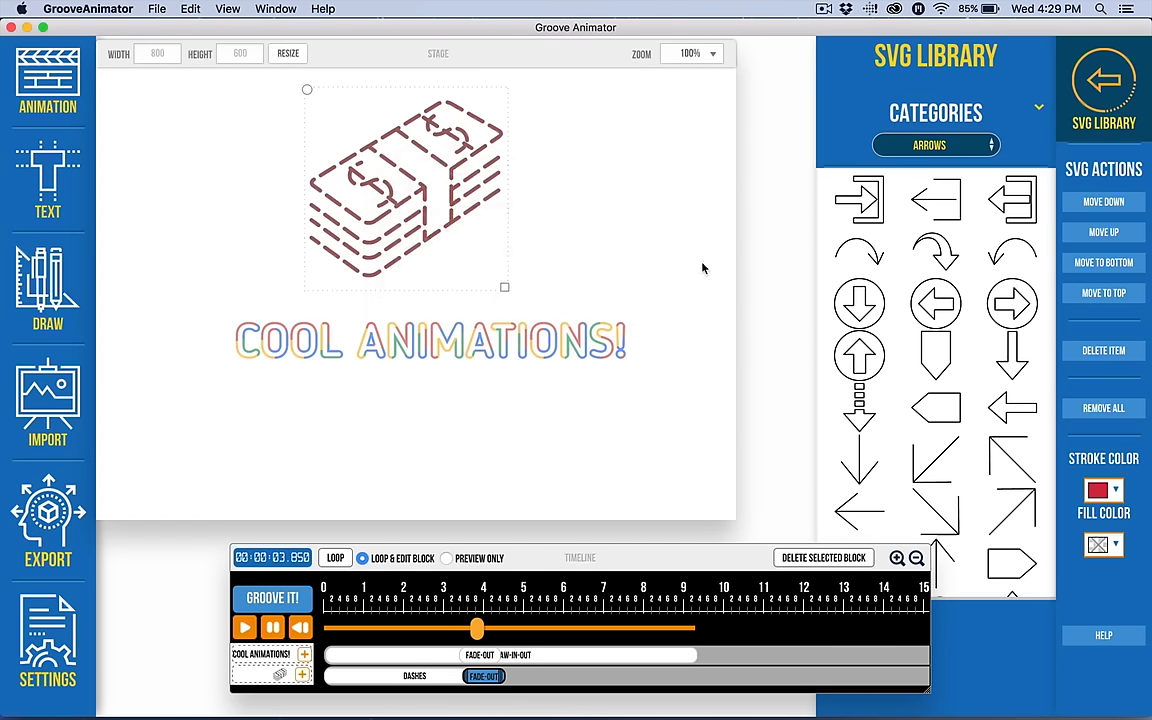
click(394, 675)
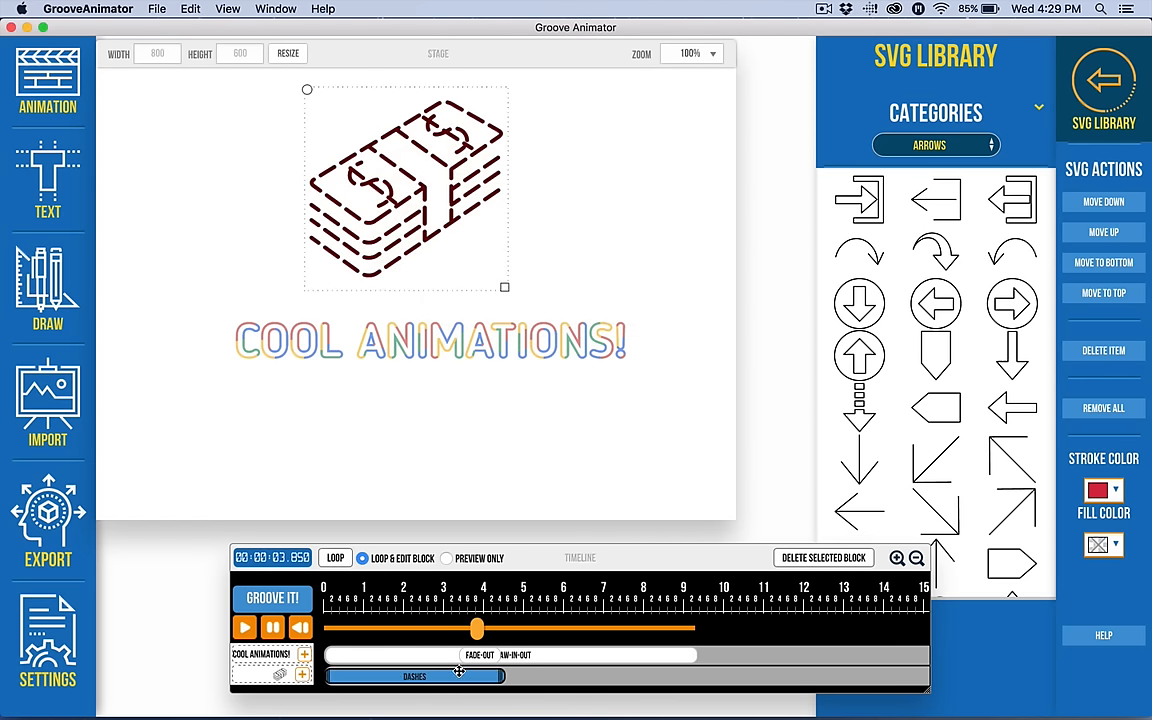